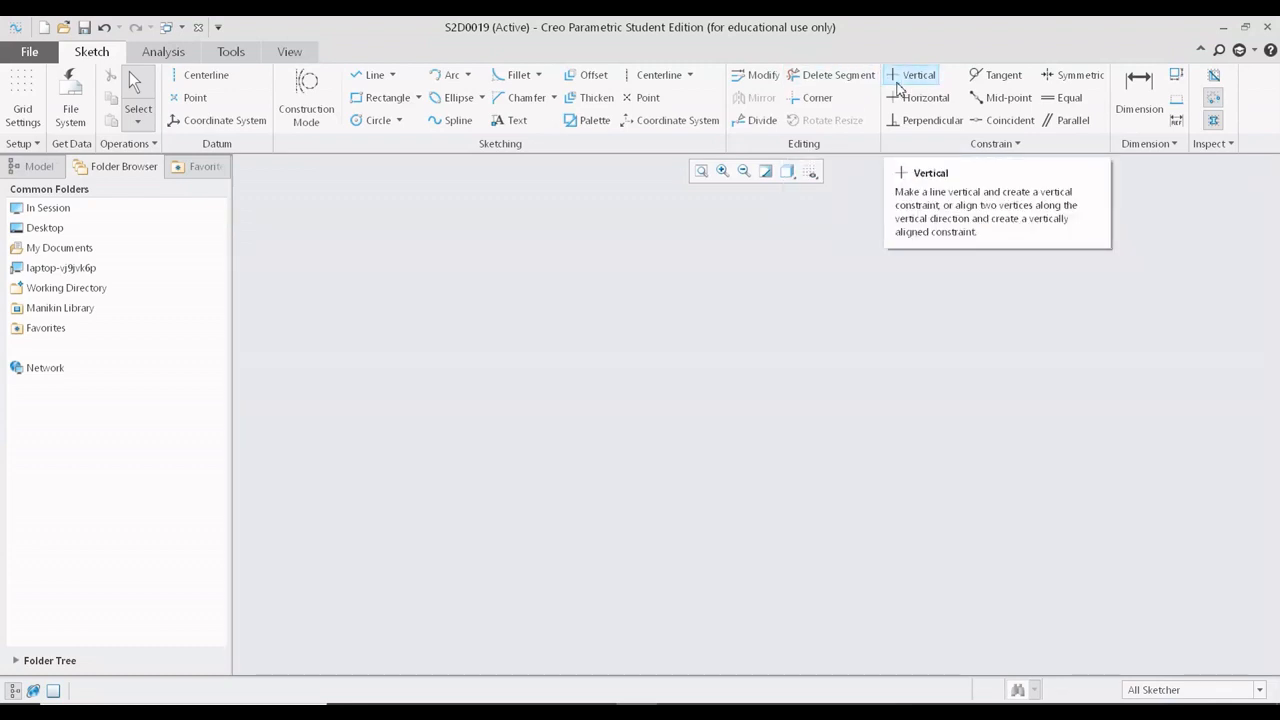
Sketch a diagonal line about 328 long, sloping downward to the right
click(371, 78)
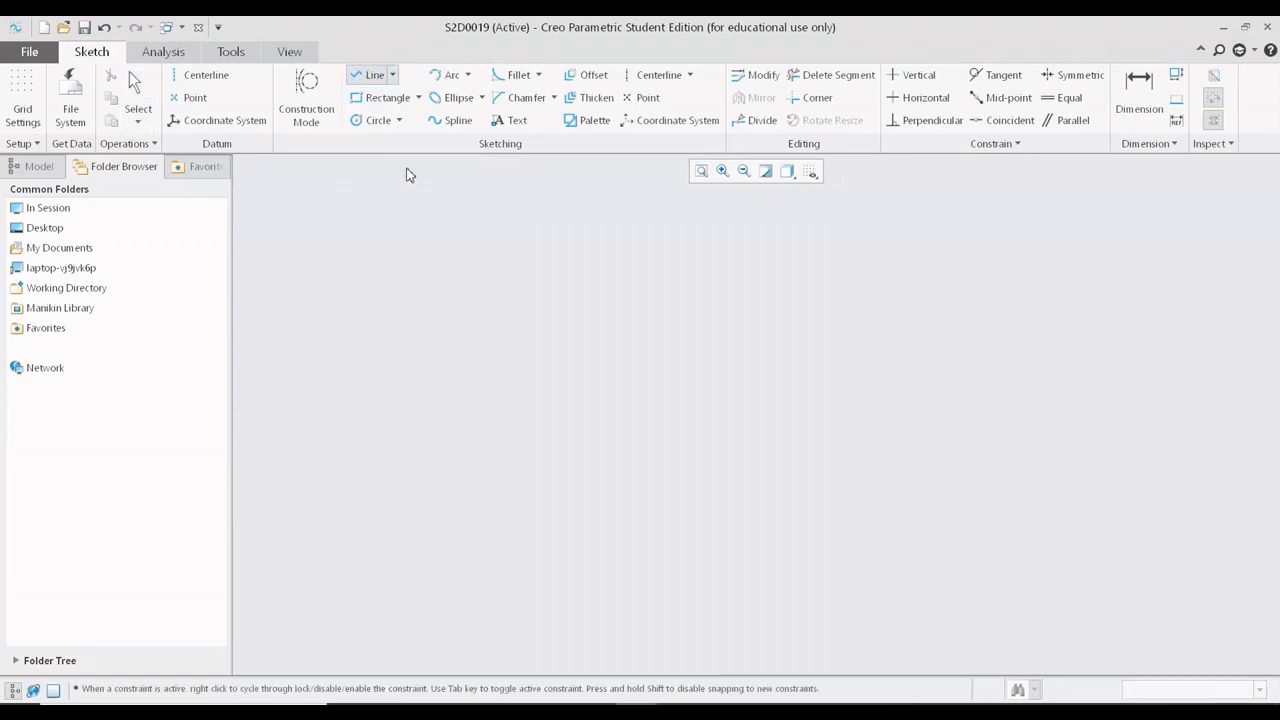
click(365, 240)
click(719, 463)
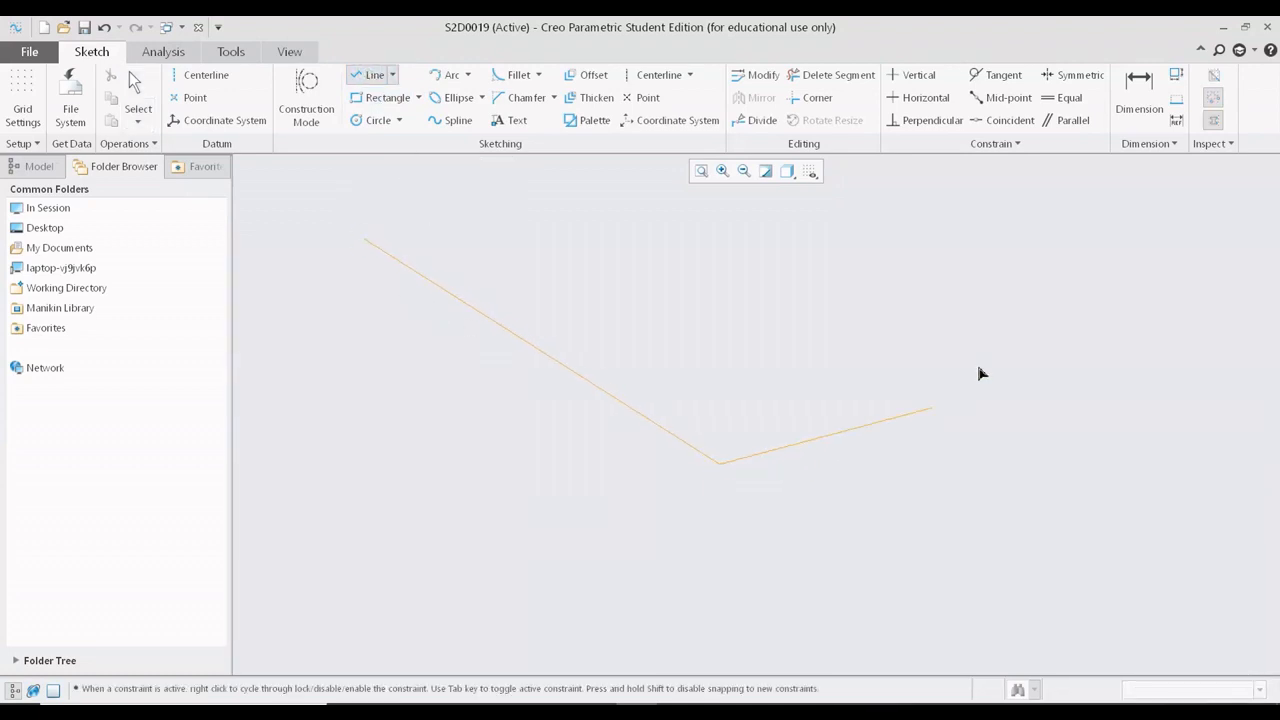
middle_click(1003, 347)
middle_click(1004, 345)
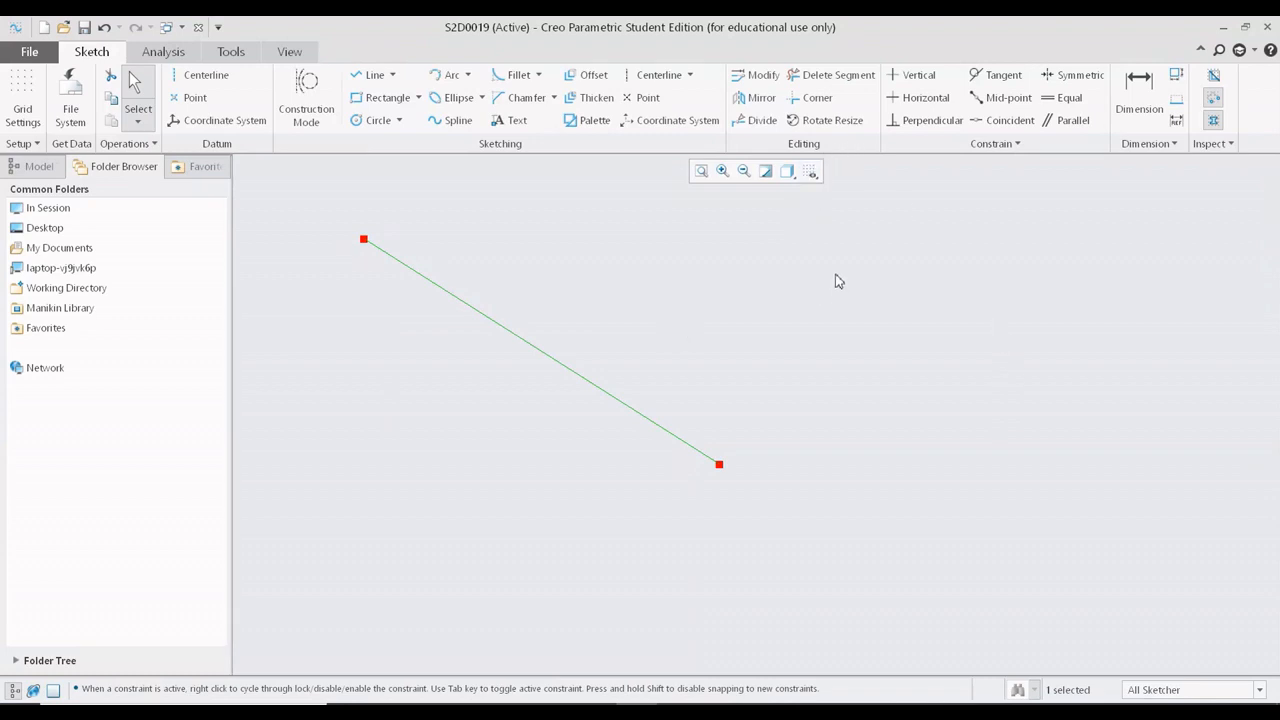
Turn on the display of dimensions and move the diagonal line's horizontal and length dimensions clear of the line
click(810, 172)
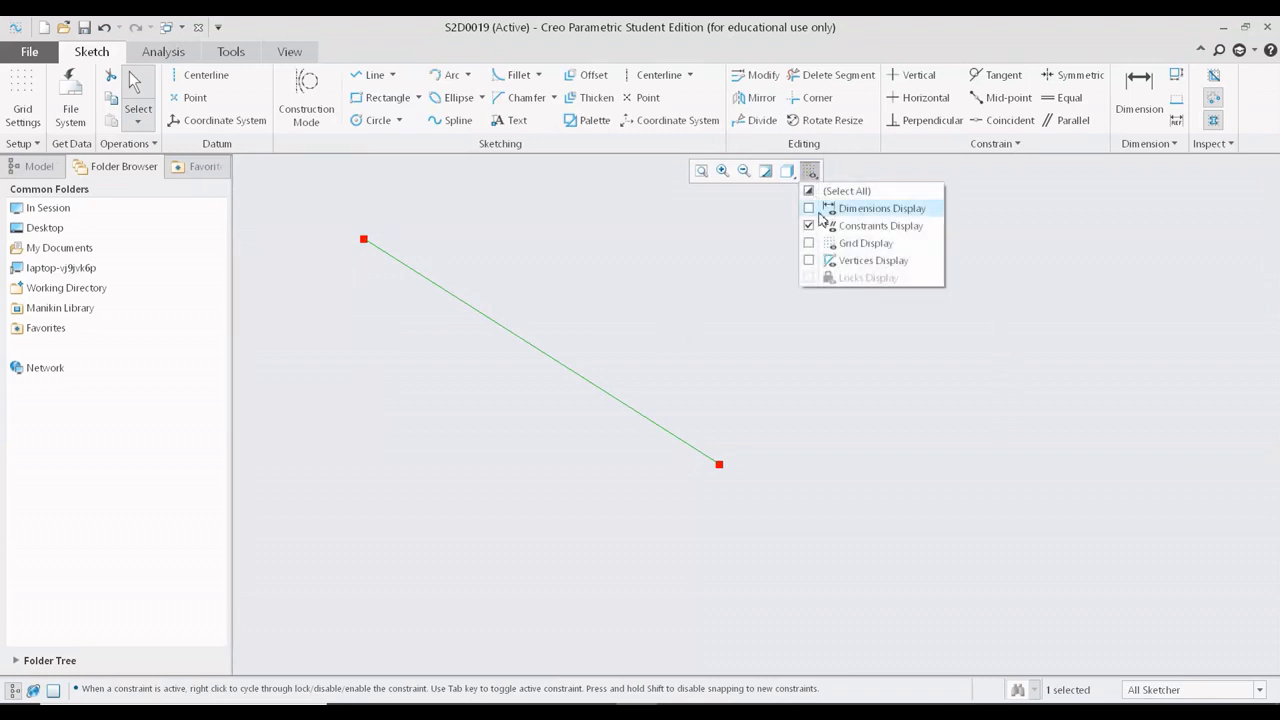
click(809, 208)
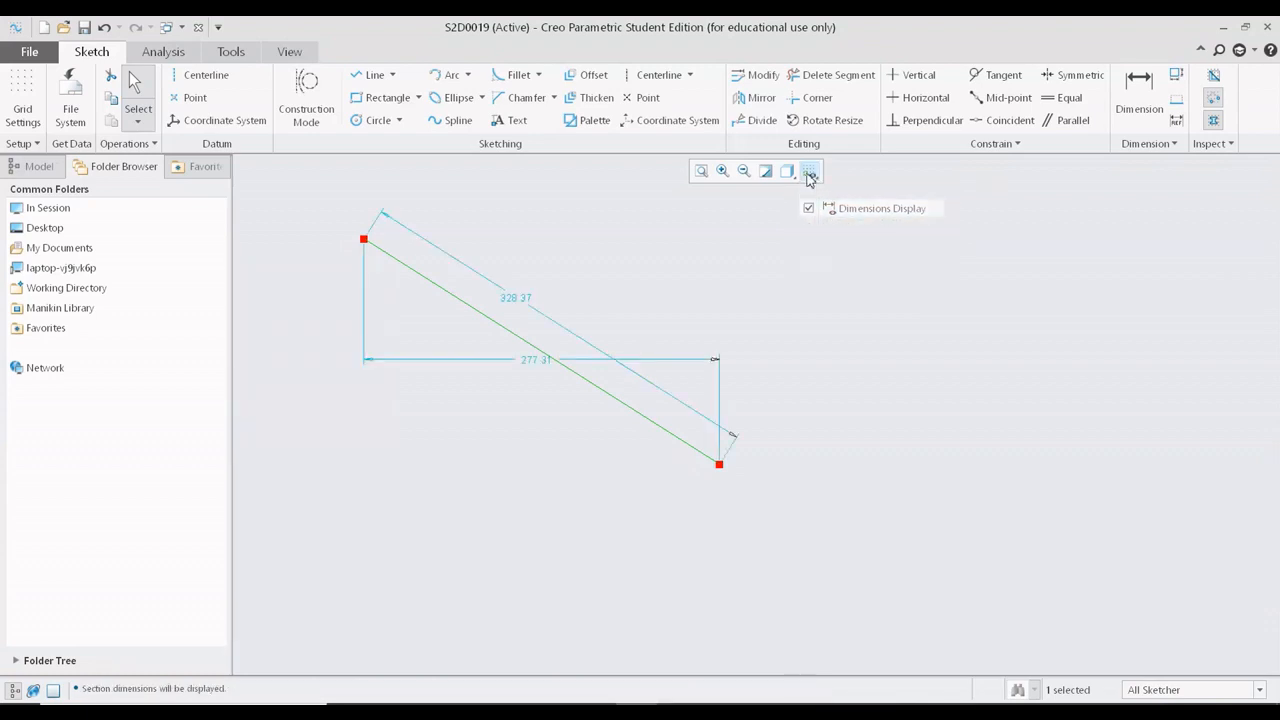
drag(533, 369, 563, 562)
drag(531, 305, 578, 252)
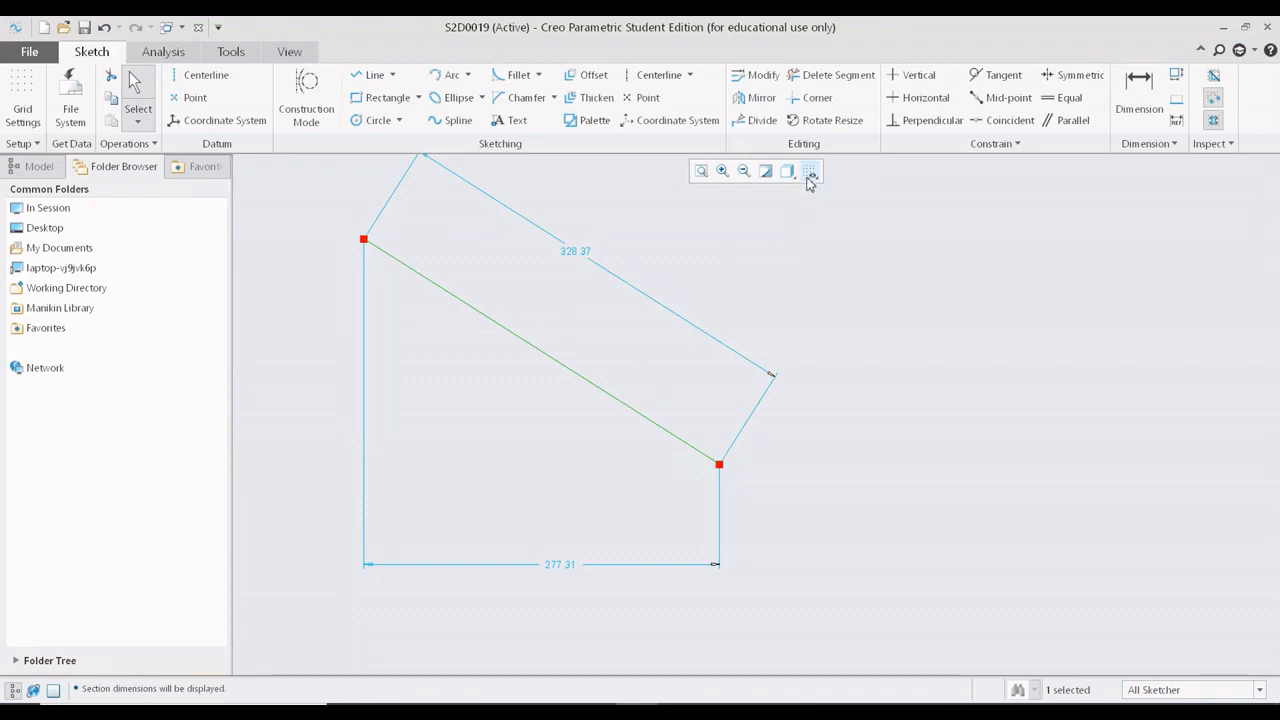
middle_drag(635, 294, 651, 320)
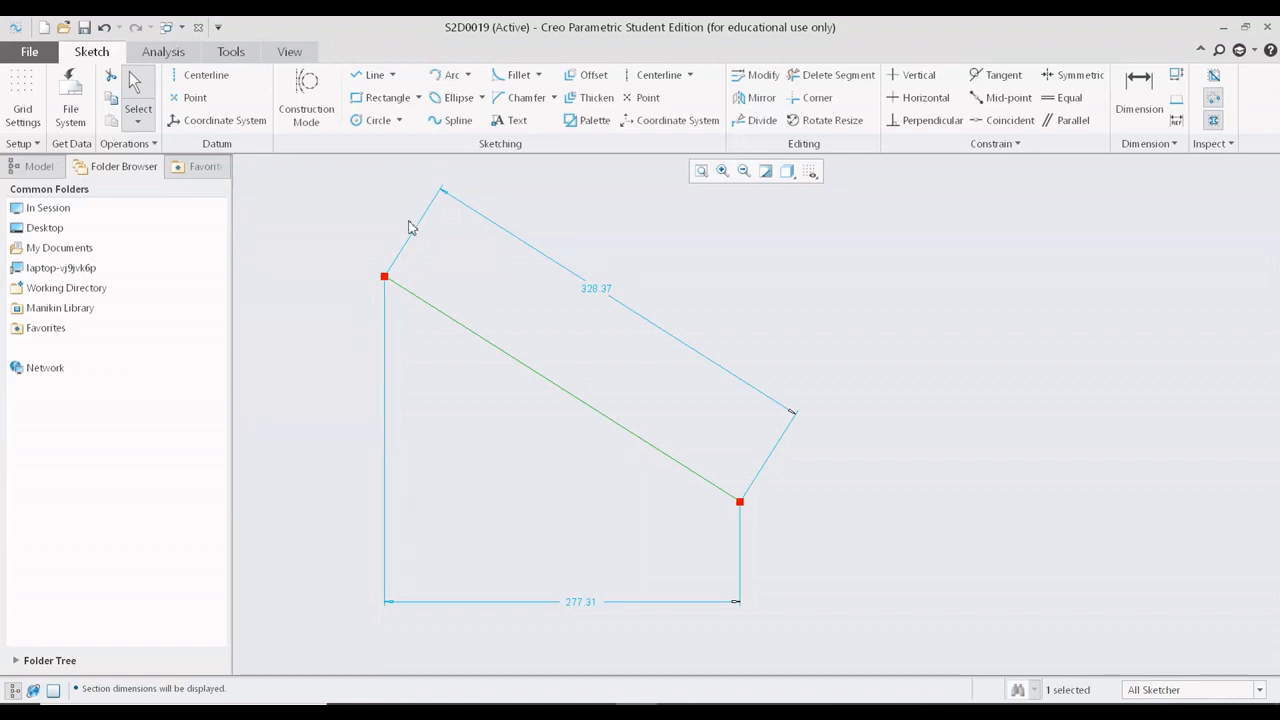
click(810, 172)
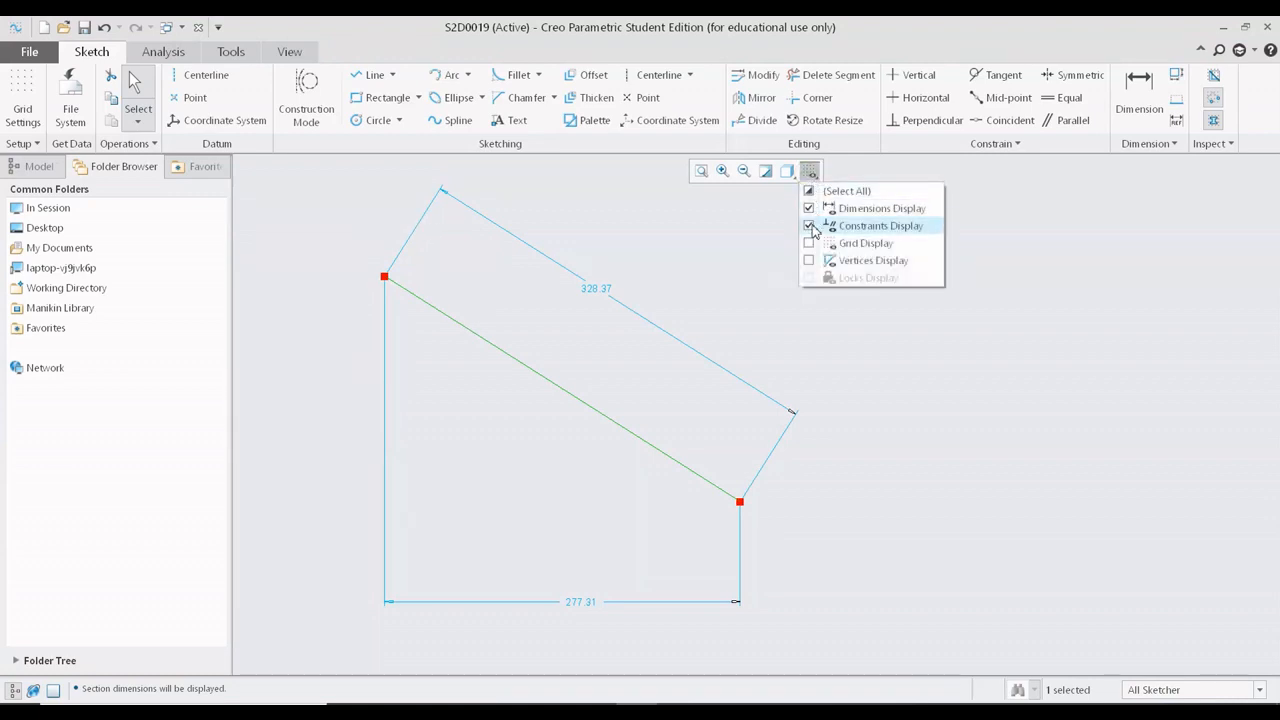
click(810, 172)
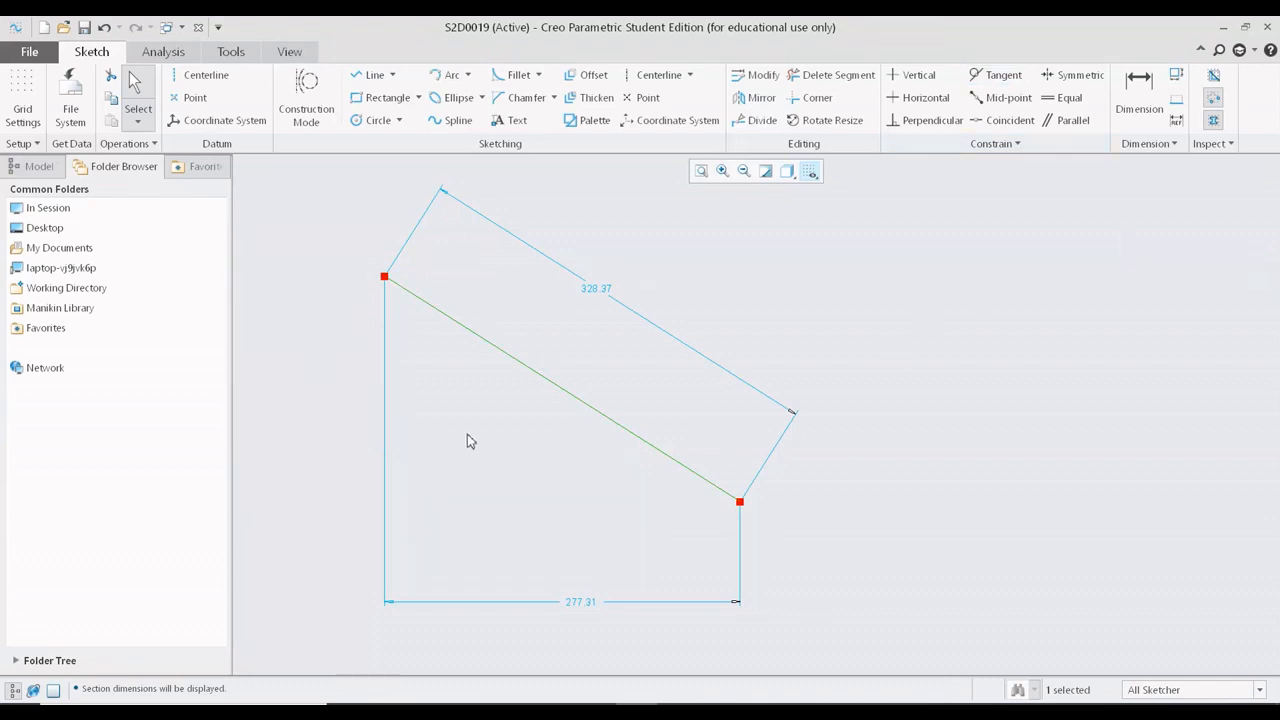
click(928, 80)
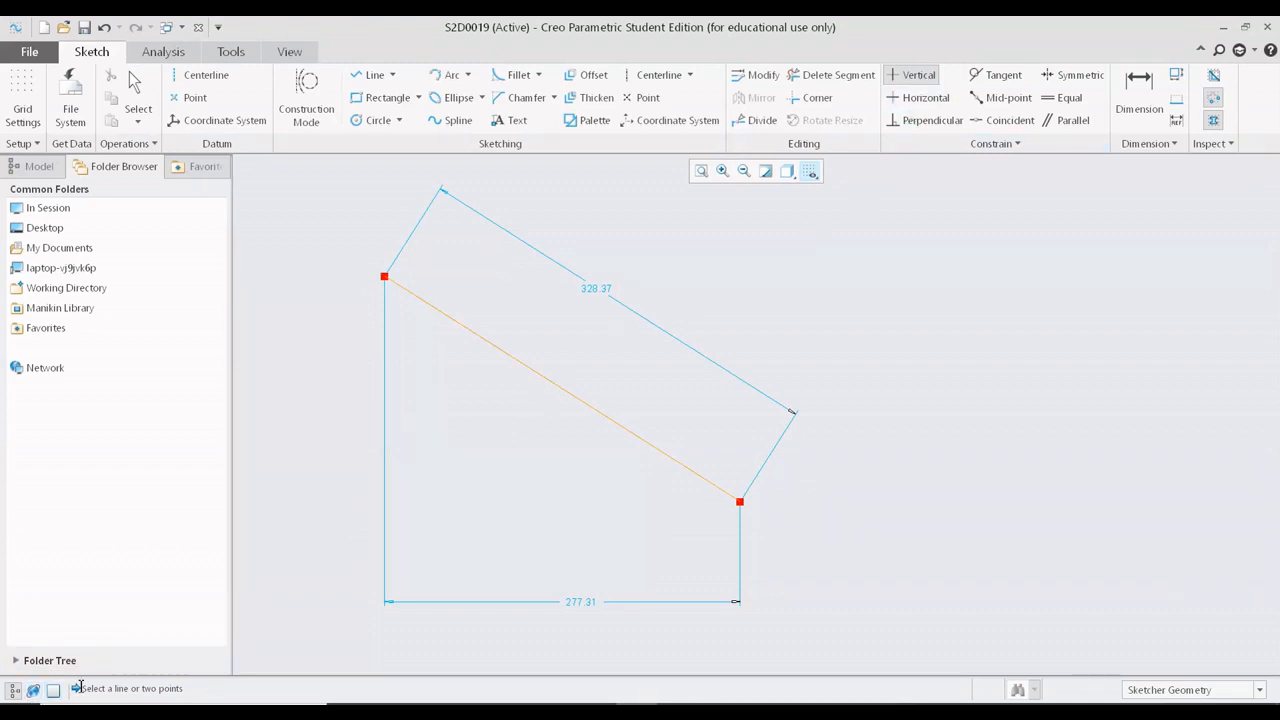
drag(84, 688, 192, 688)
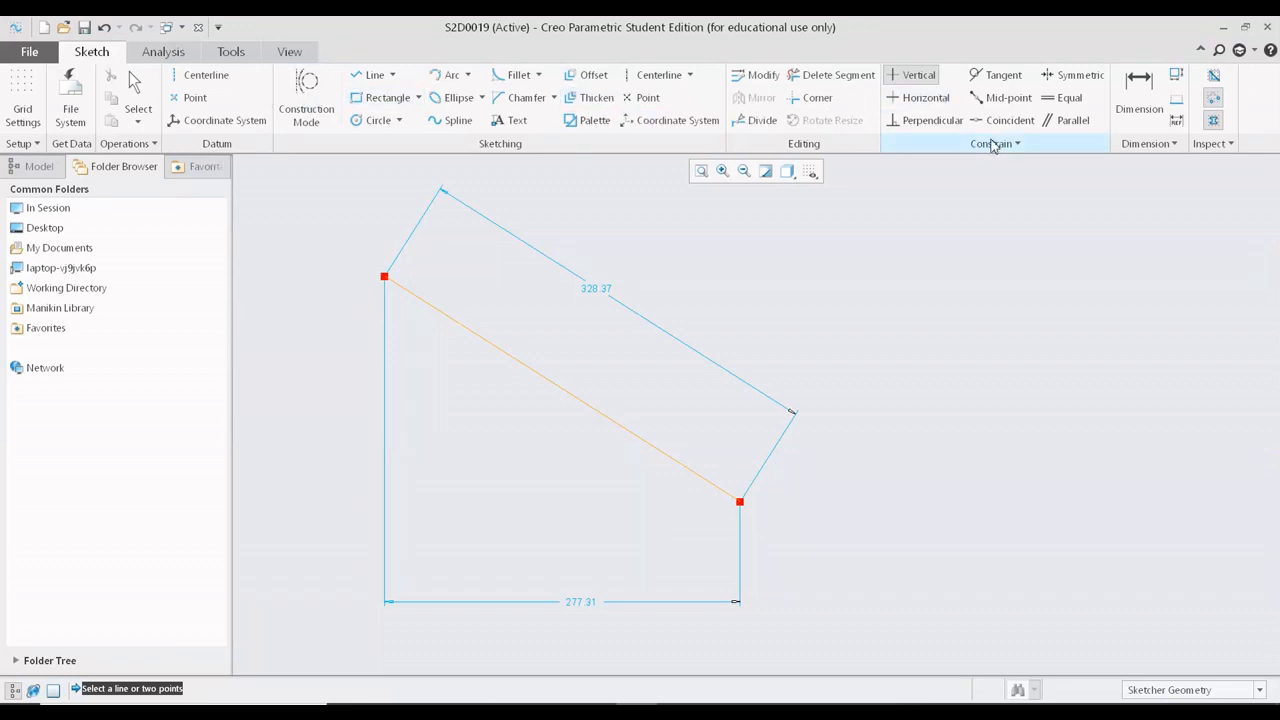
middle_click(814, 268)
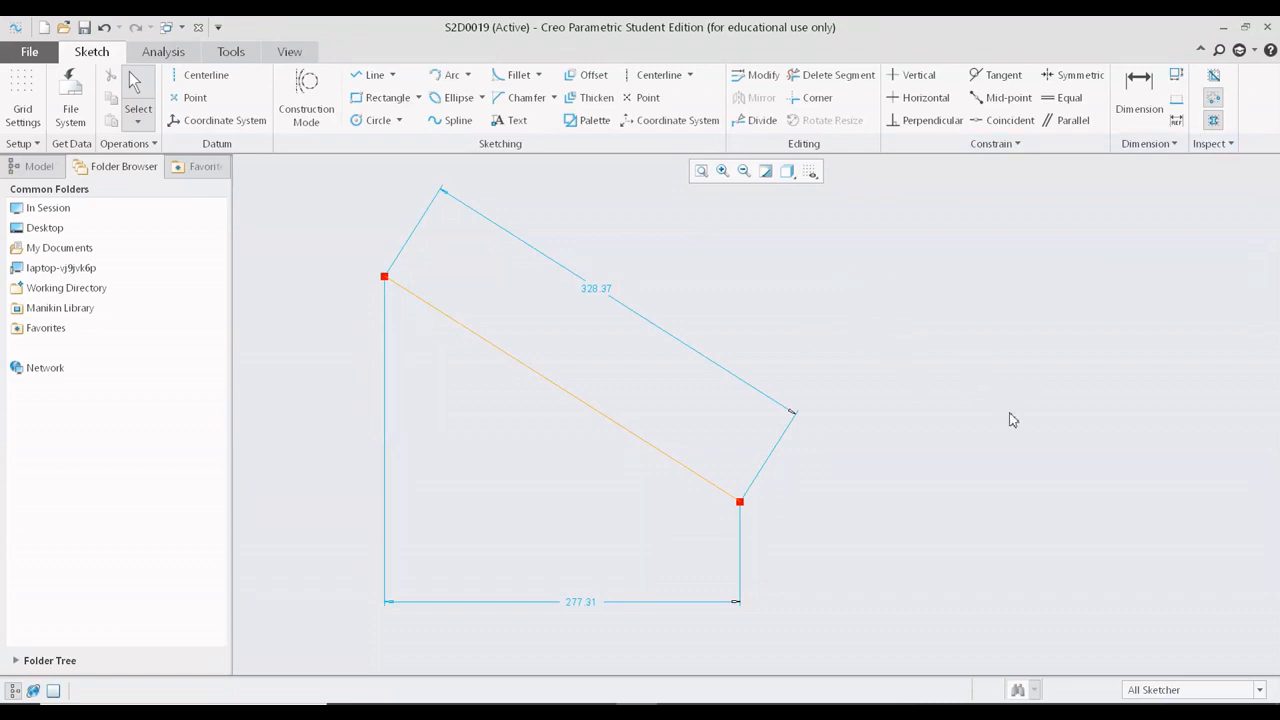
click(925, 78)
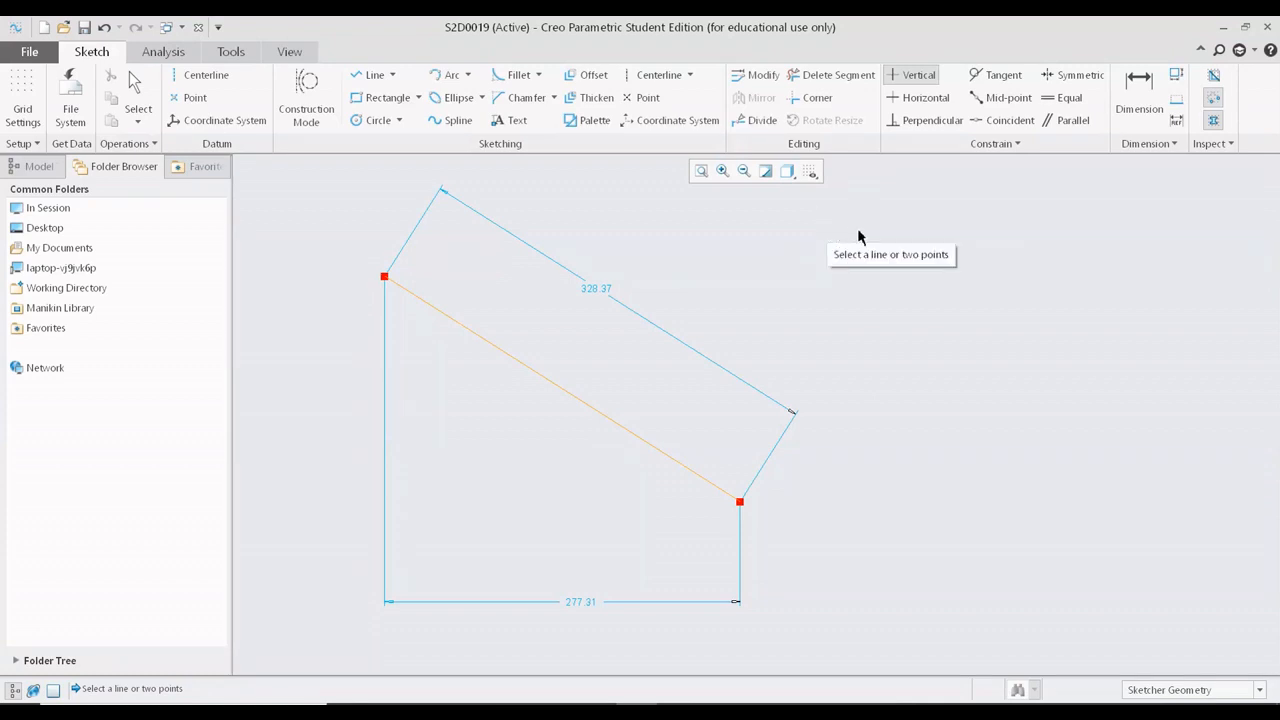
middle_click(858, 237)
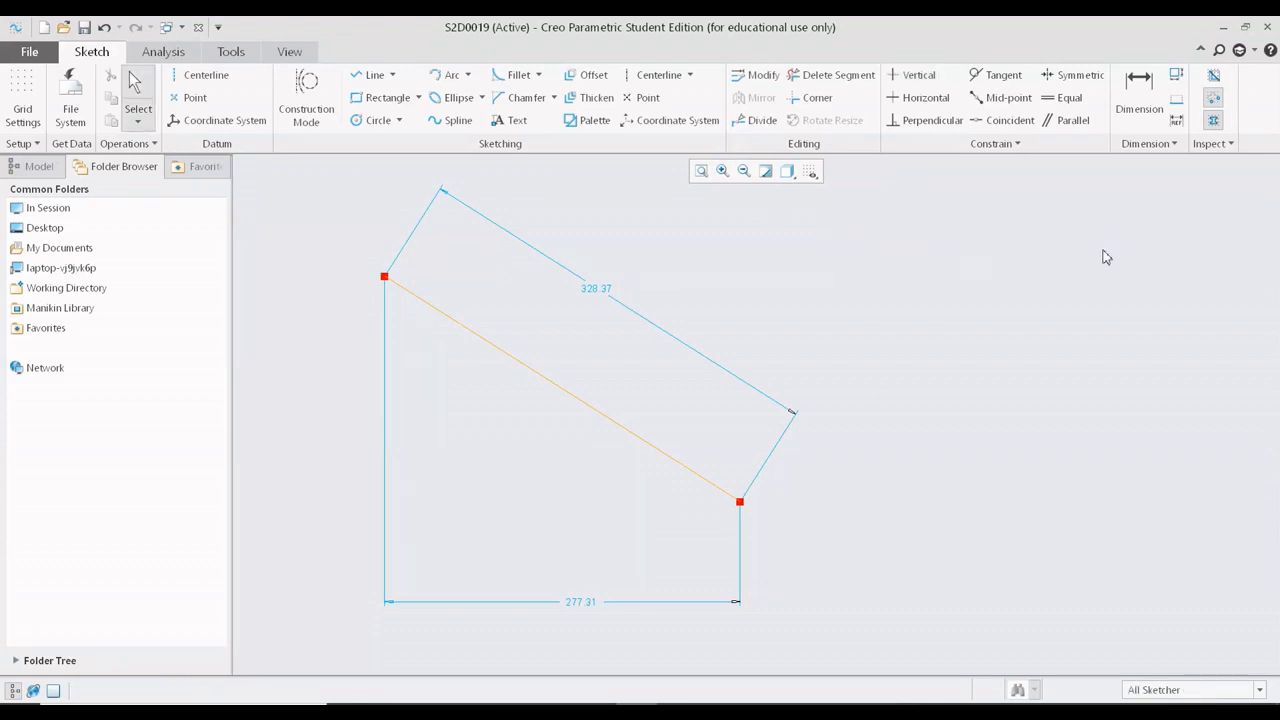
Apply a Vertical constraint to the diagonal line and move its length dimension clear of the line
click(910, 76)
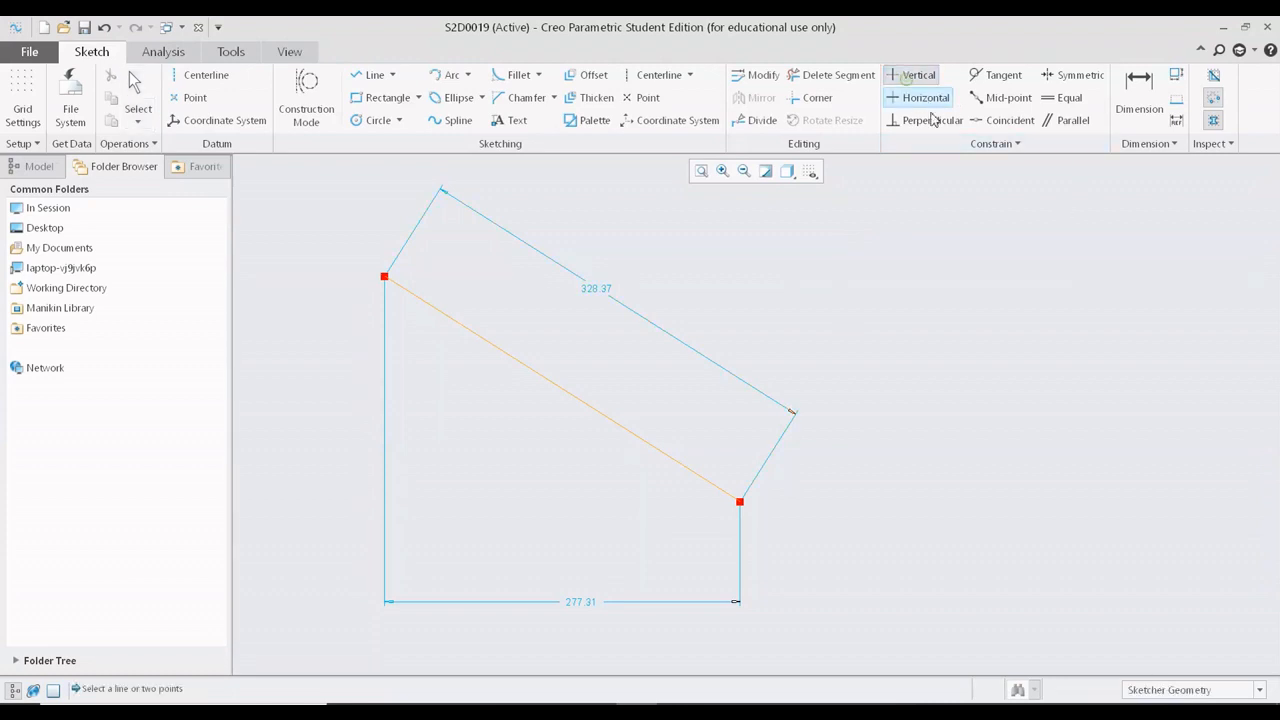
click(498, 352)
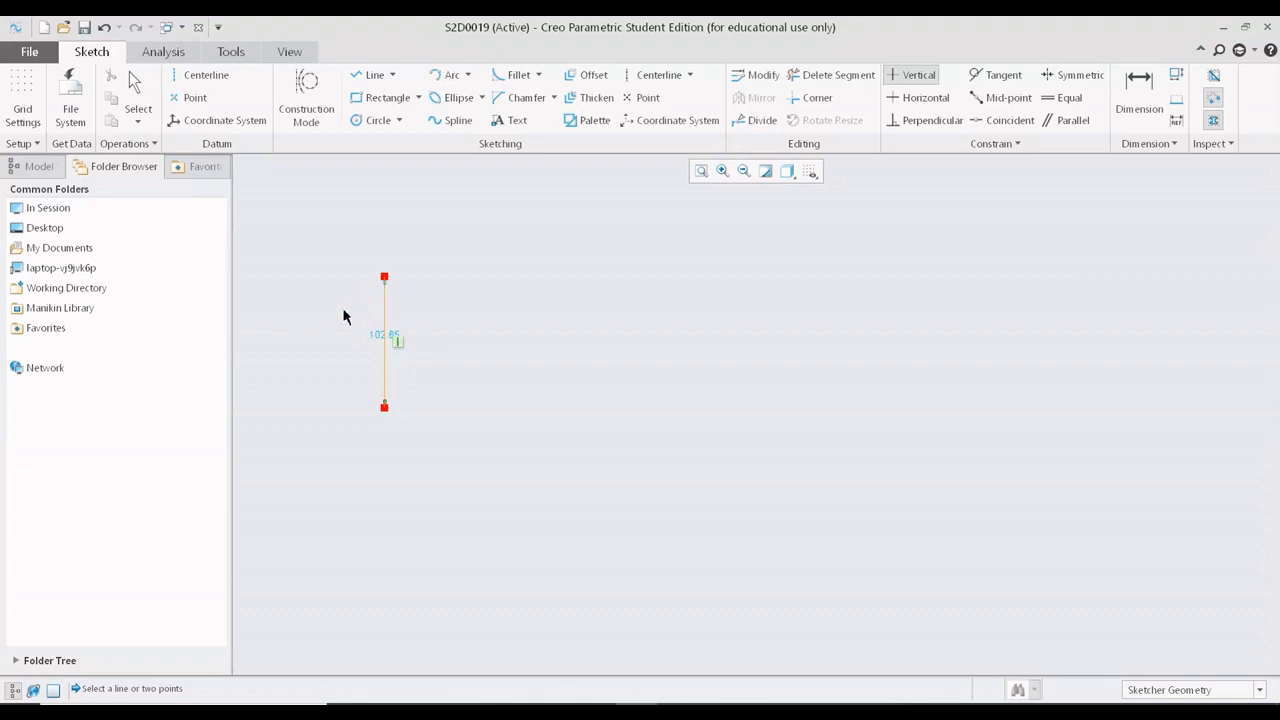
scroll(343, 316, down, 1)
scroll(450, 470, up, 1)
scroll(431, 449, down, 1)
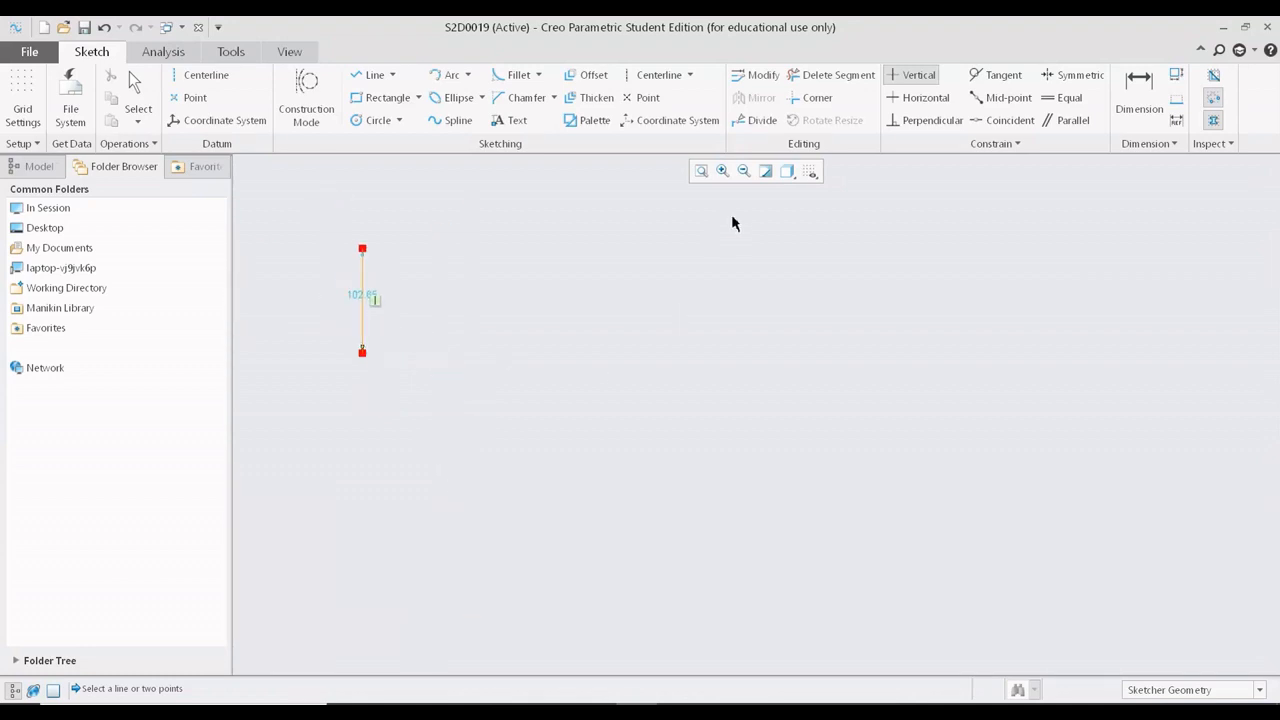
click(701, 171)
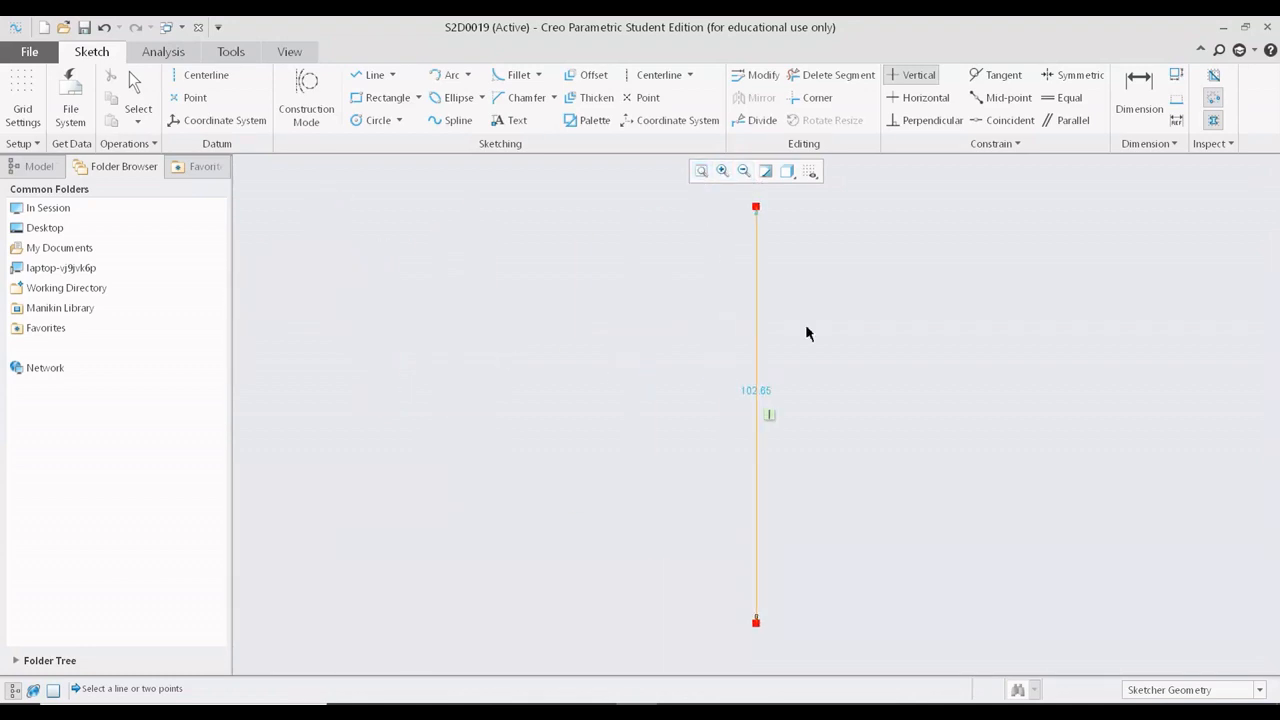
key(Escape)
drag(760, 392, 604, 406)
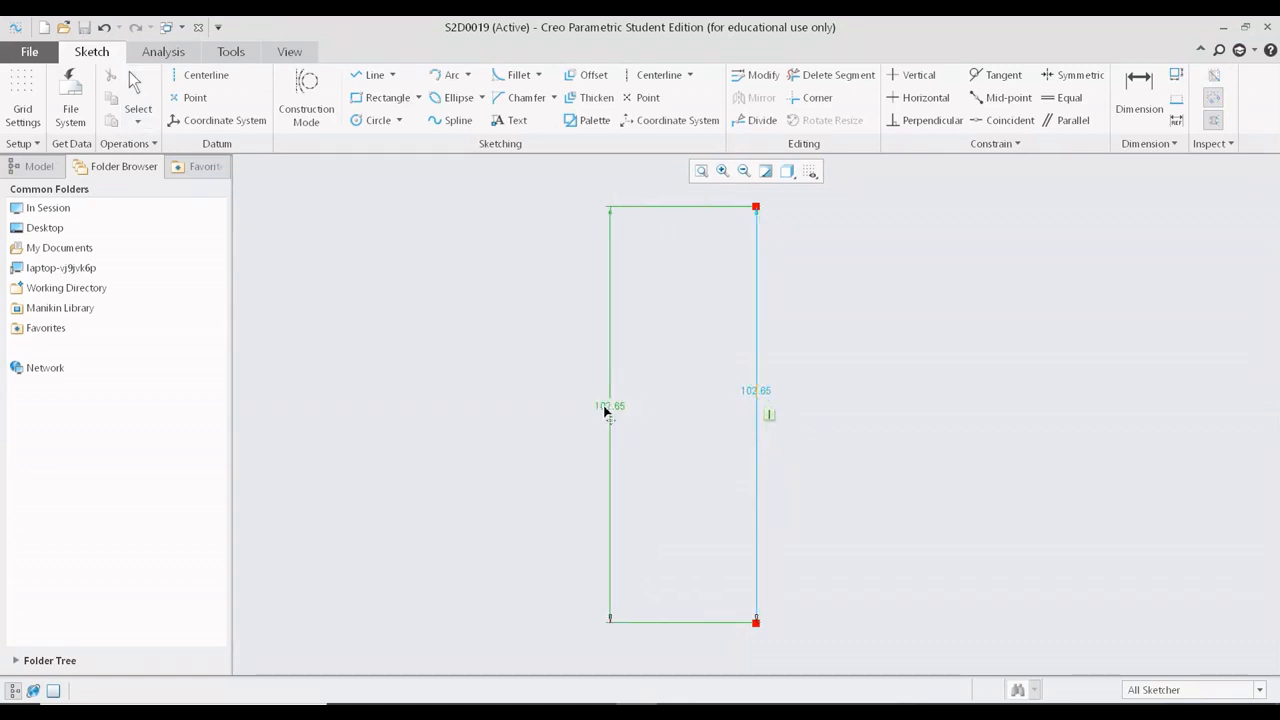
click(769, 417)
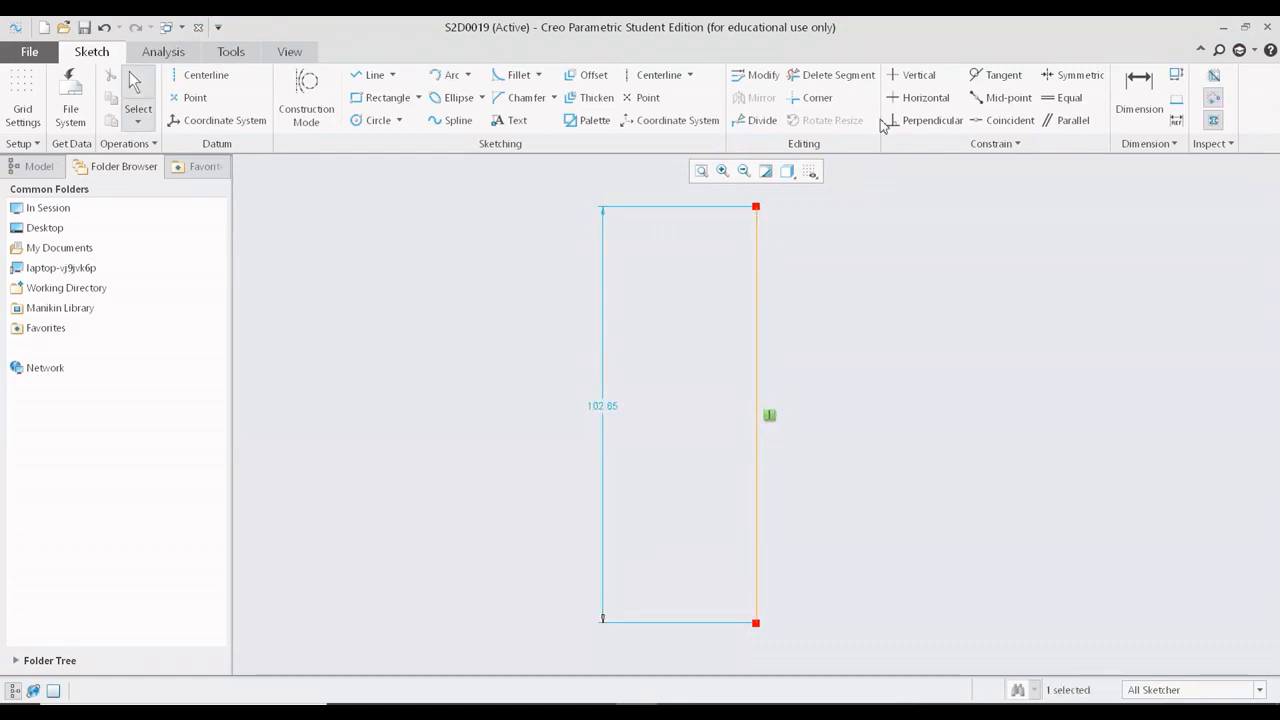
Delete the vertically constrained line, leaving the sketch empty
scroll(762, 335, up, 2)
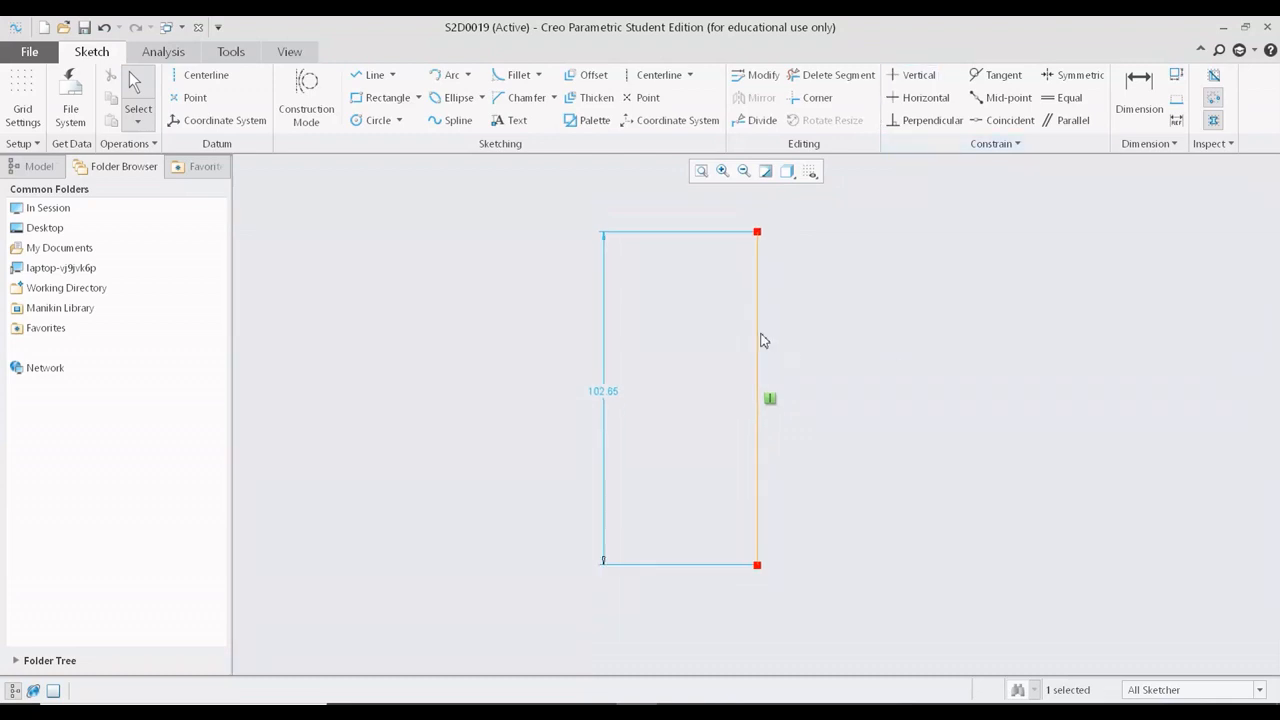
scroll(720, 350, up, 3)
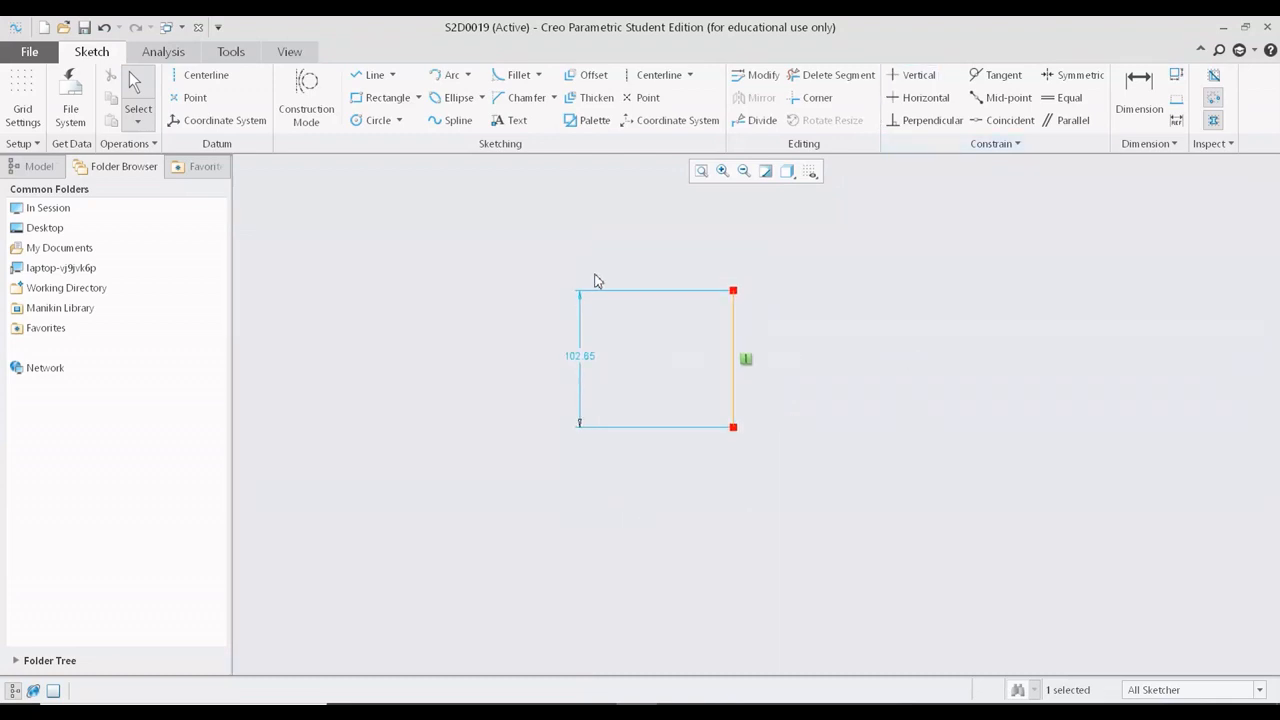
drag(593, 273, 782, 496)
key(Delete)
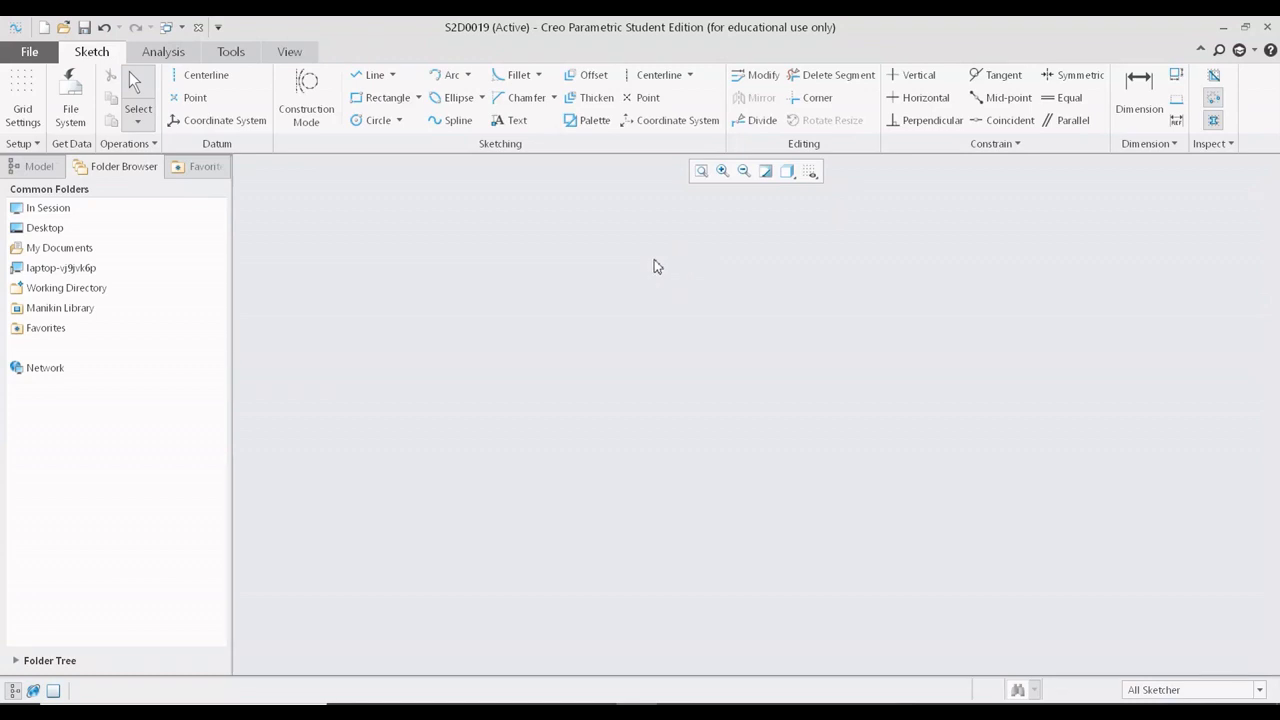
Sketch a vertical line about 167 long with an automatic vertical constraint, and move its length dimension away from it
click(377, 80)
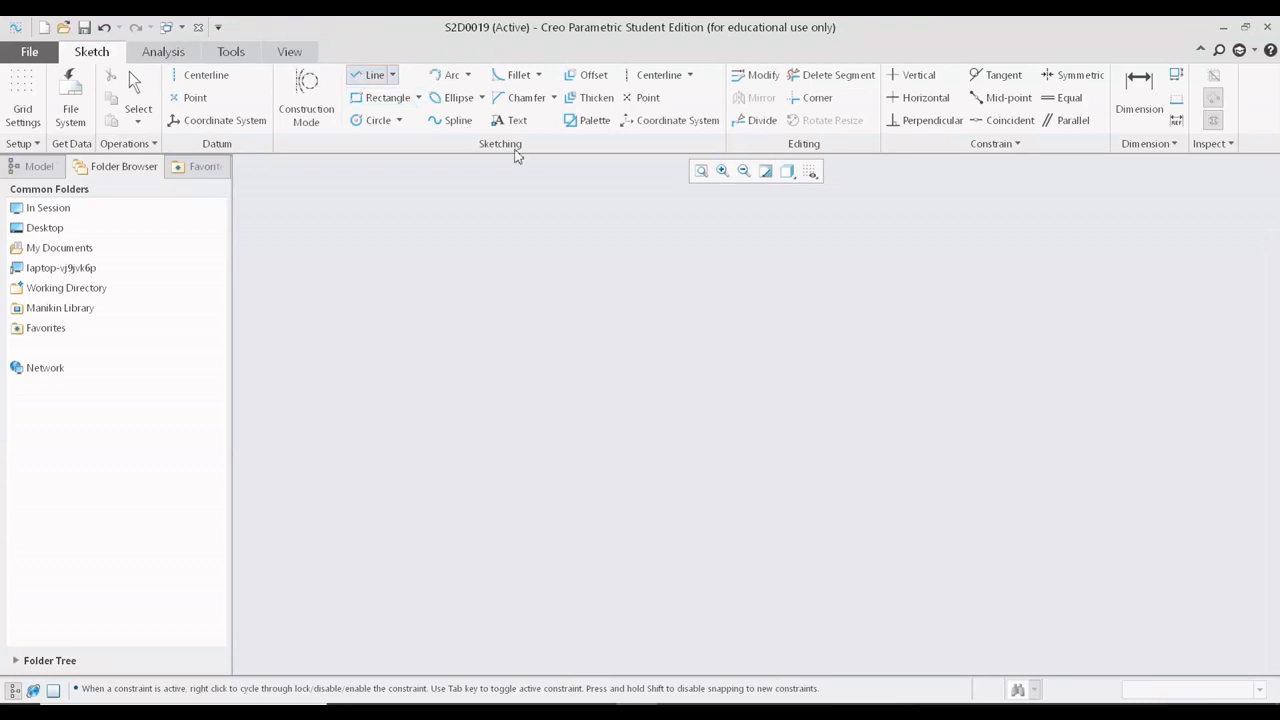
click(589, 230)
click(591, 455)
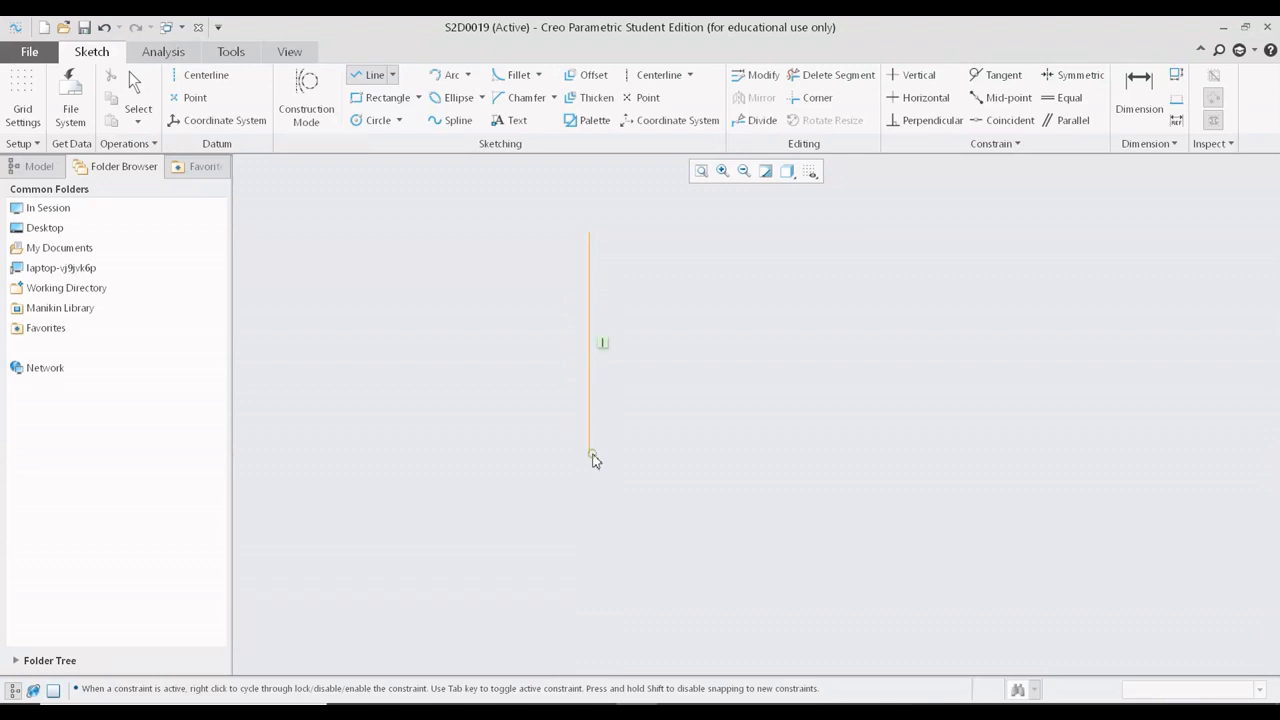
middle_click(734, 385)
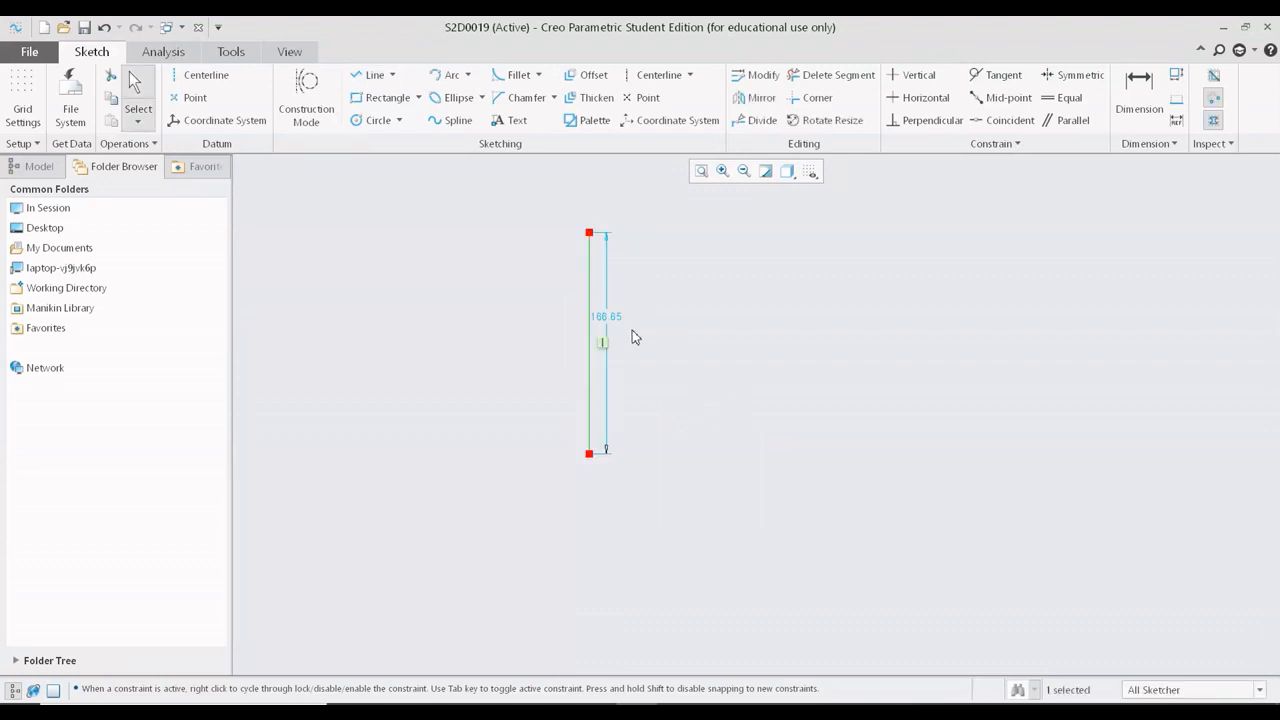
click(703, 334)
drag(617, 323, 726, 329)
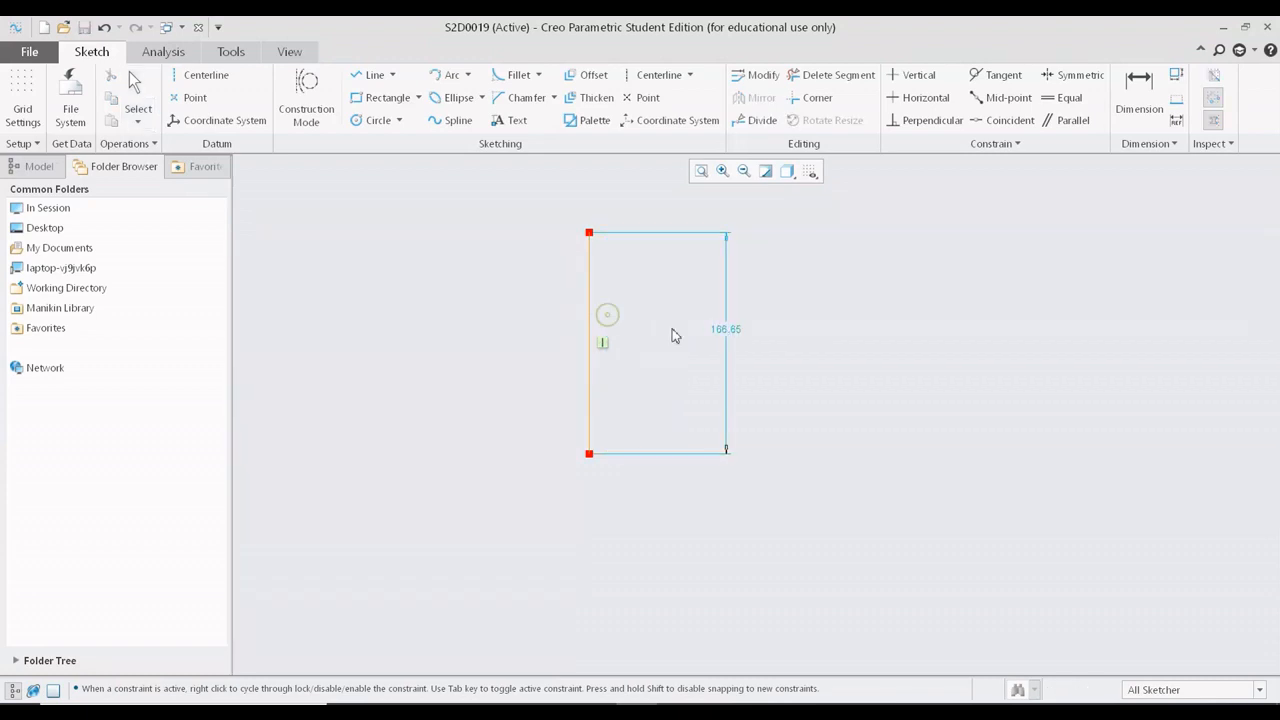
Select the newly sketched vertical line together with its constraint and delete them
click(604, 344)
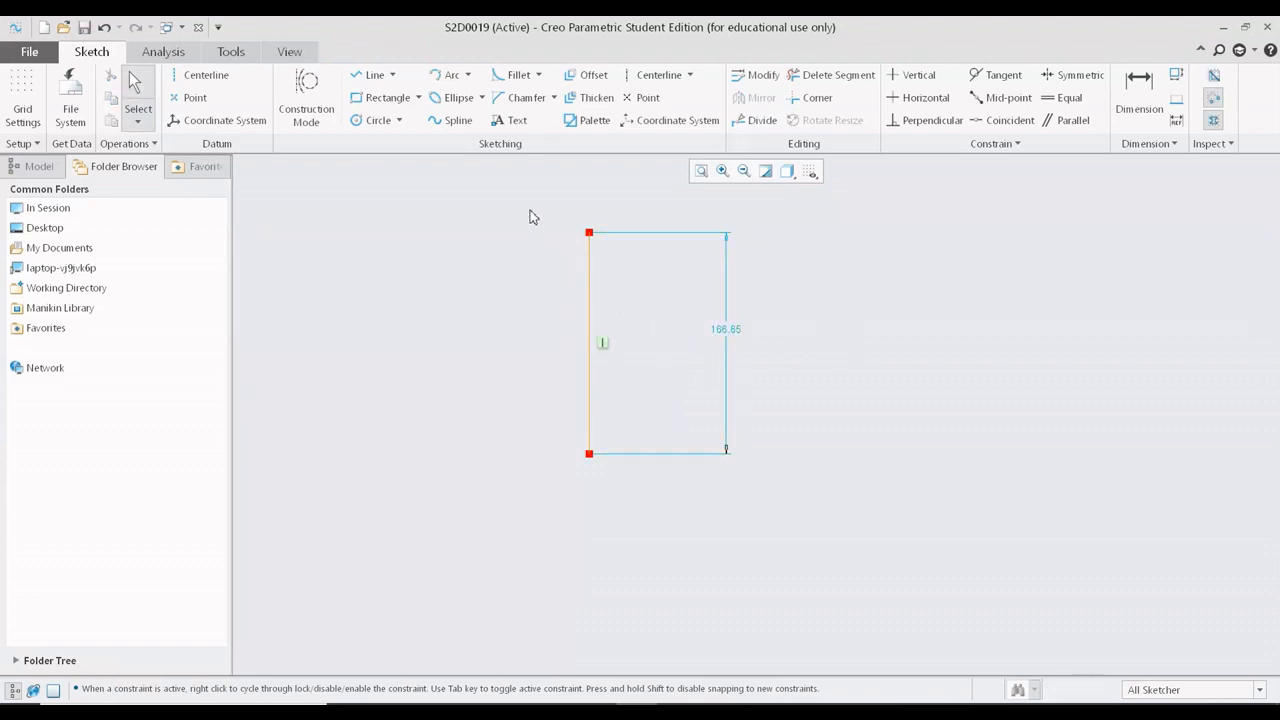
drag(529, 214, 686, 583)
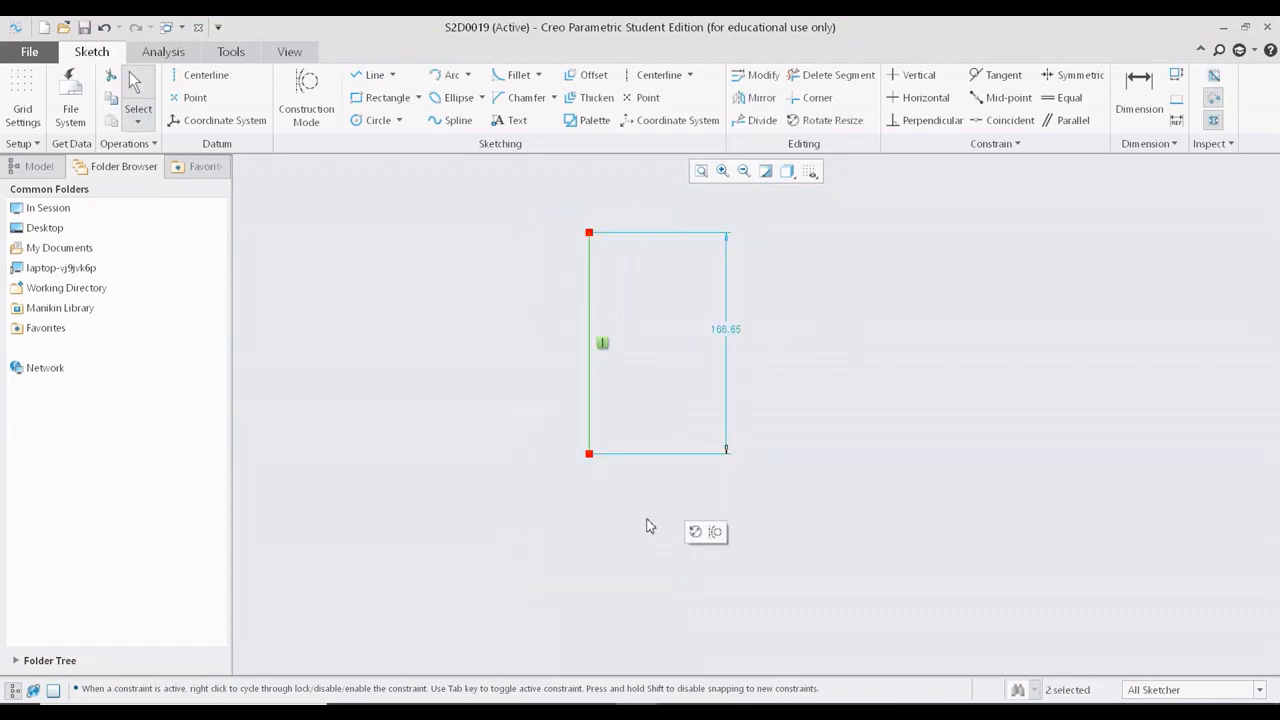
key(Delete)
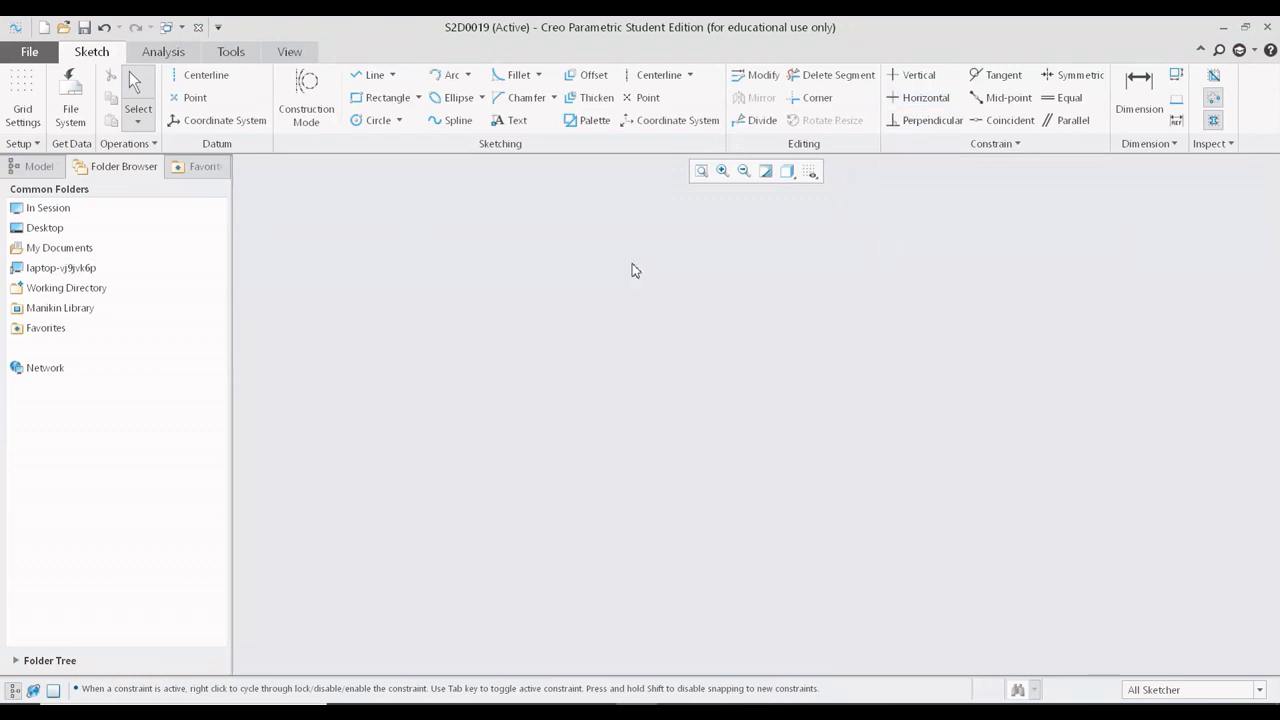
Sketch a single inclined line about 277 long, rising gently to the right
click(366, 75)
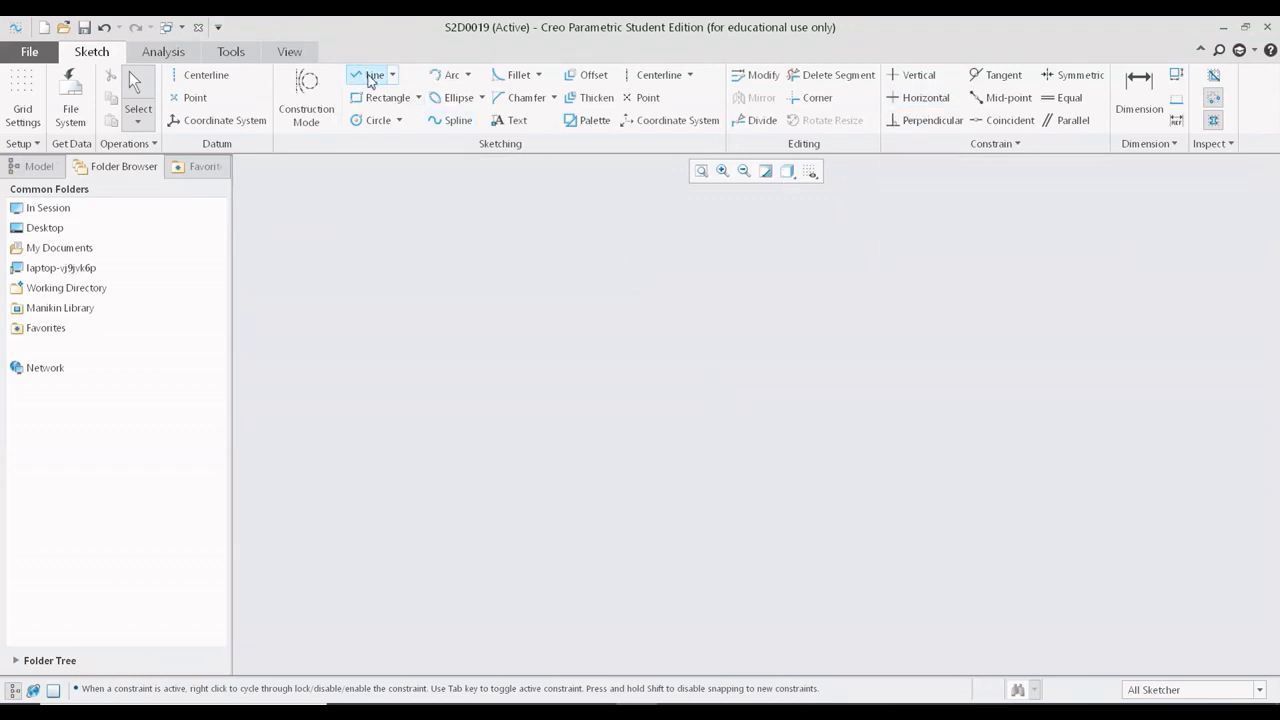
click(392, 411)
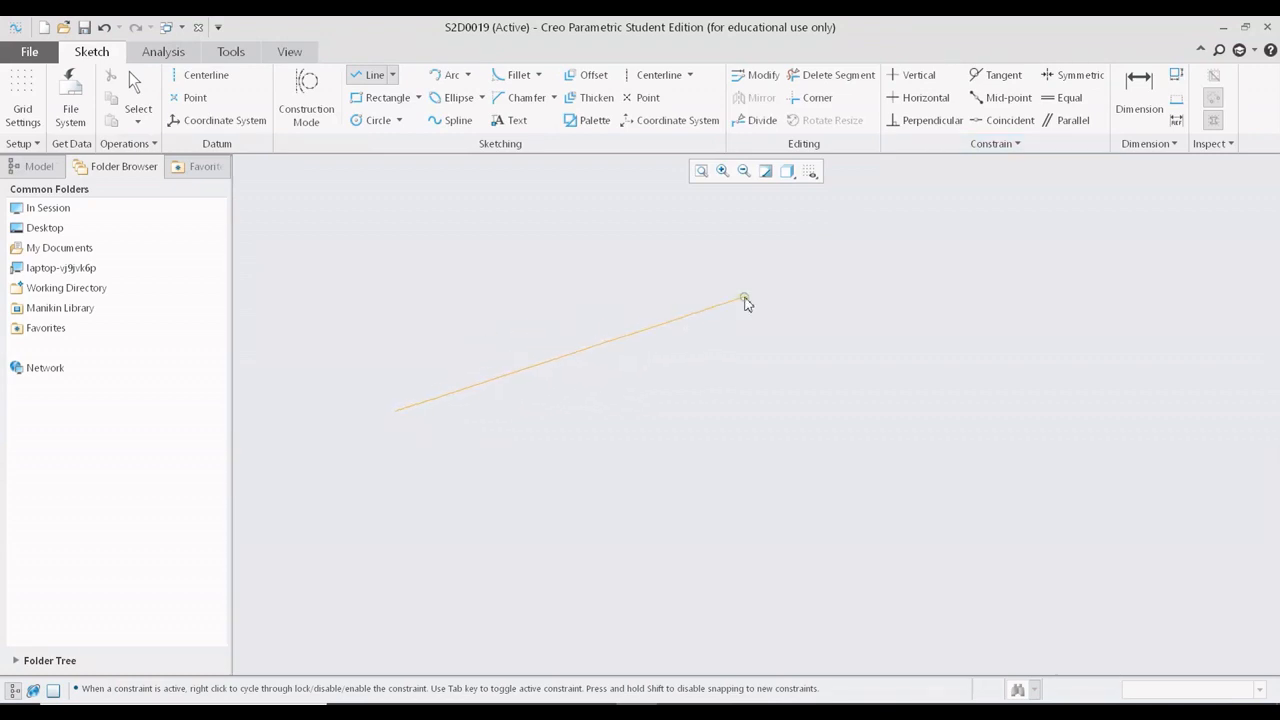
click(744, 298)
middle_click(873, 317)
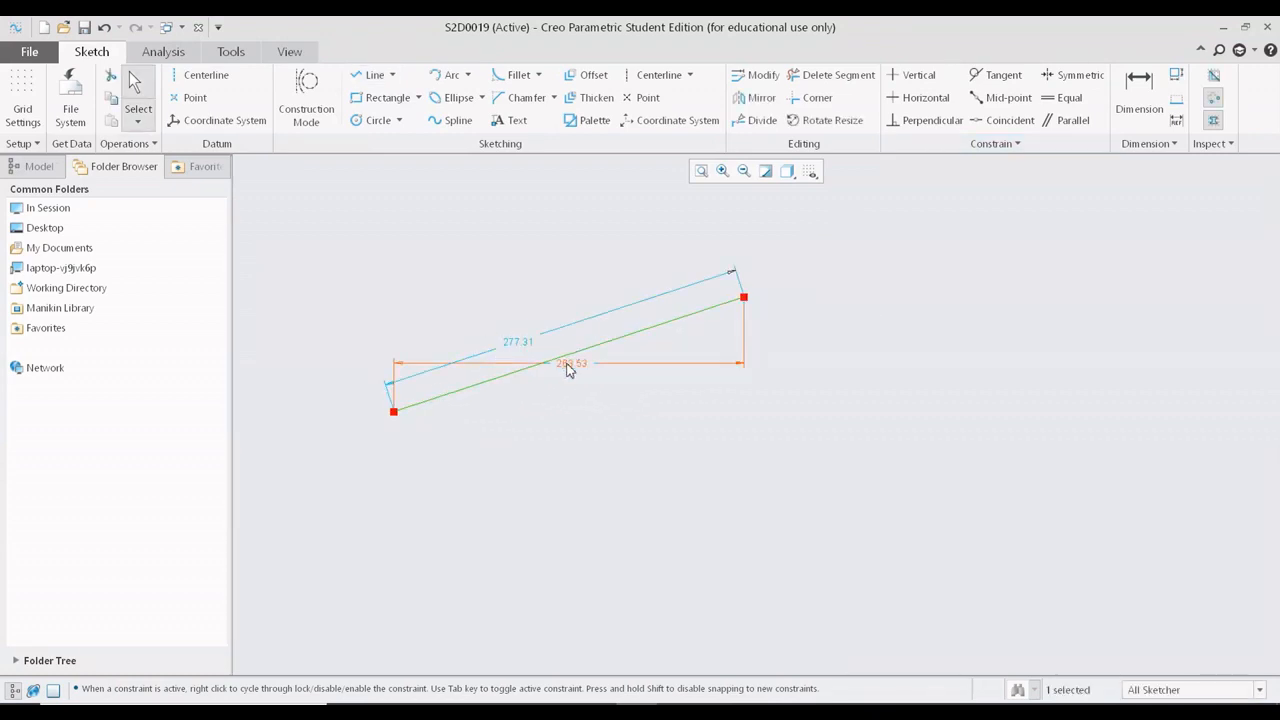
Move the inclined line's horizontal dimension well below the line and its length dimension further above it
drag(567, 364, 543, 576)
mouse_move(514, 348)
mouse_down()
mouse_move(474, 241)
mouse_move(503, 319)
mouse_move(491, 309)
mouse_up()
click(522, 341)
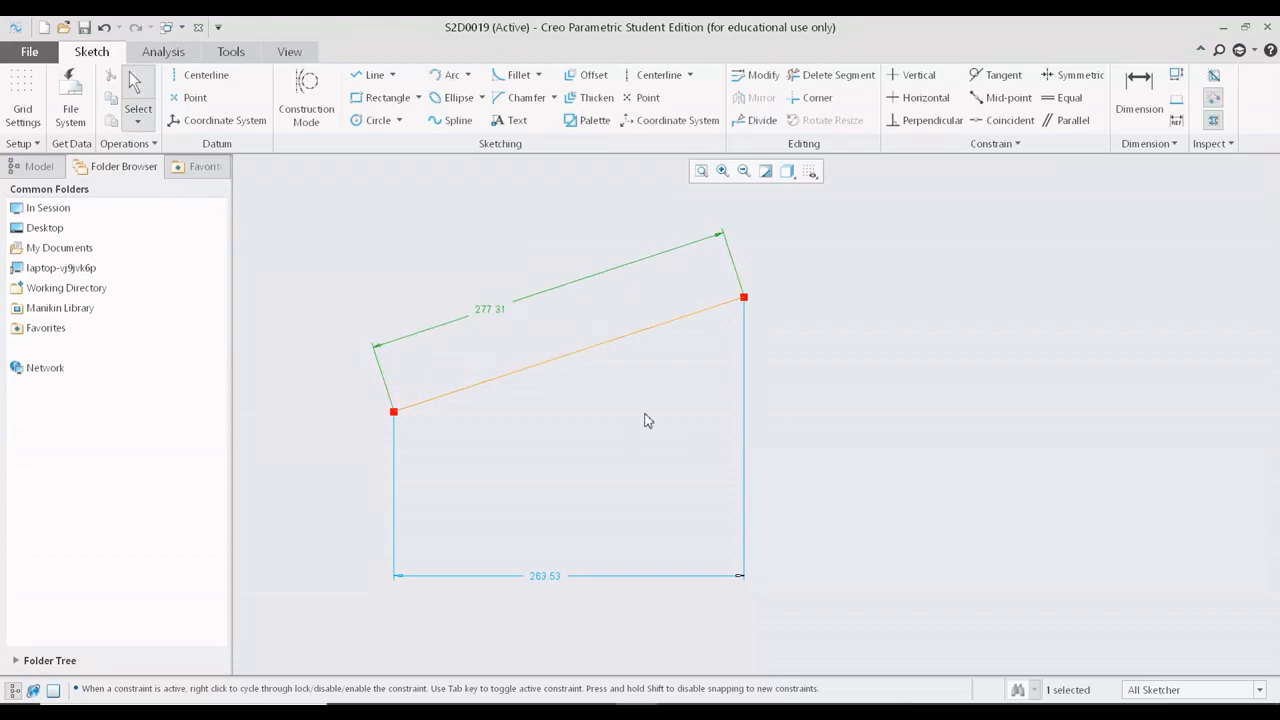
scroll(648, 420, down, 3)
middle_drag(749, 421, 743, 393)
drag(397, 235, 880, 498)
click(1062, 493)
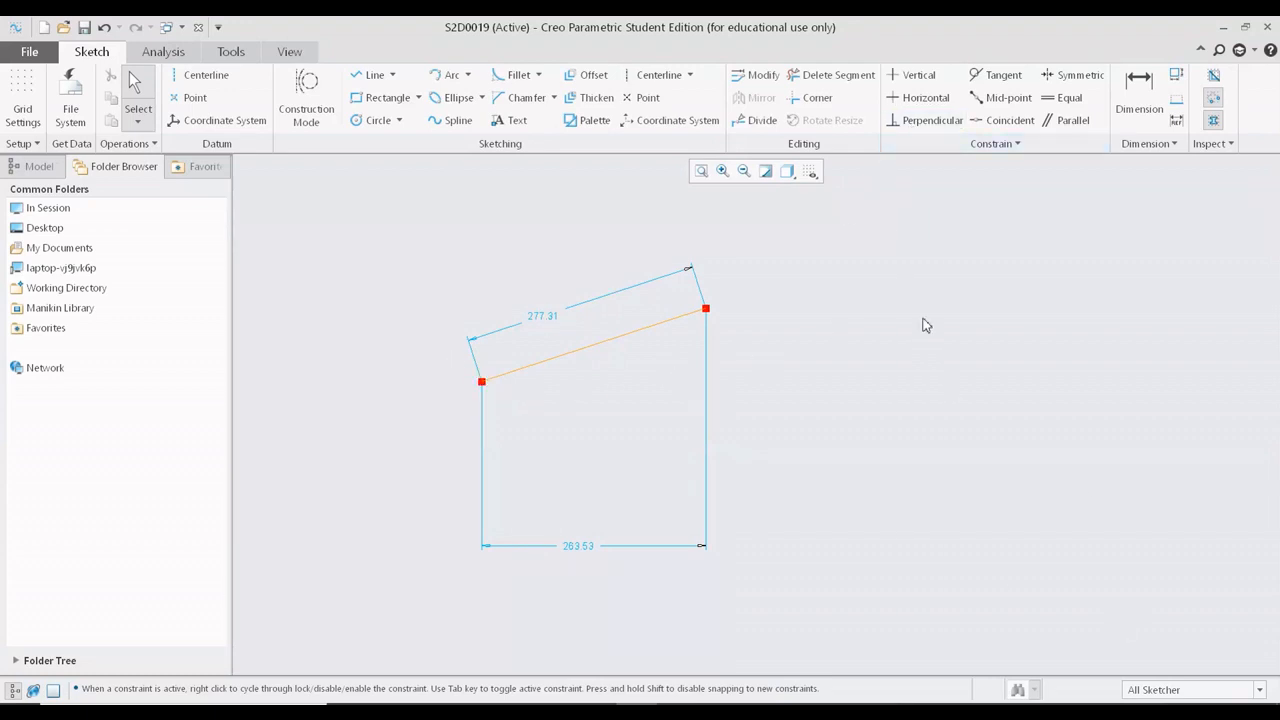
Apply a Horizontal constraint to the inclined line and move its length dimension well below the line
click(925, 99)
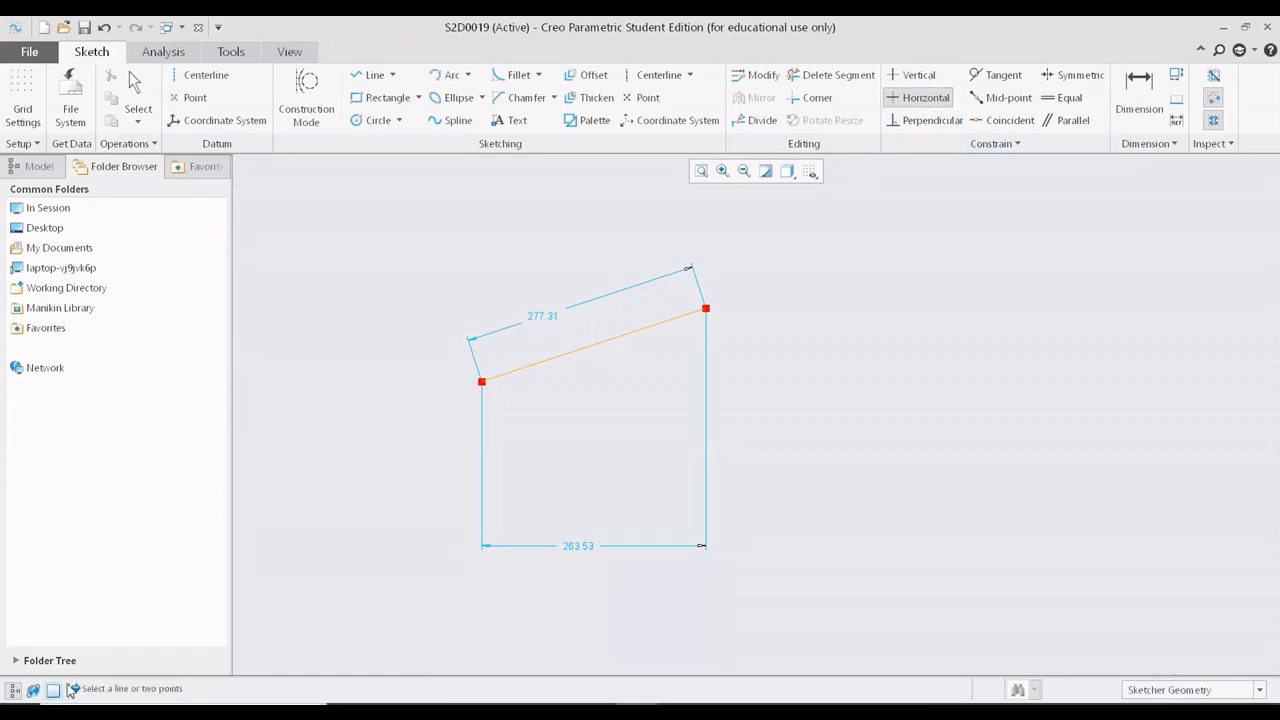
drag(88, 688, 211, 691)
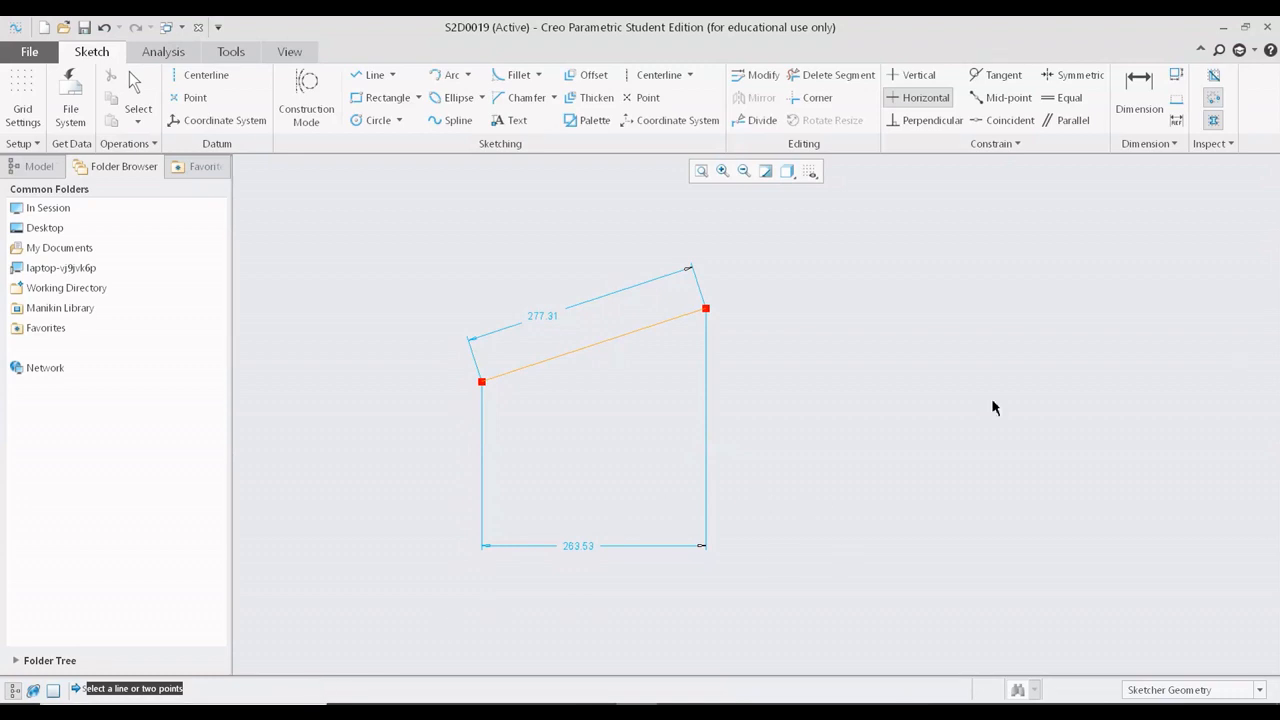
click(608, 342)
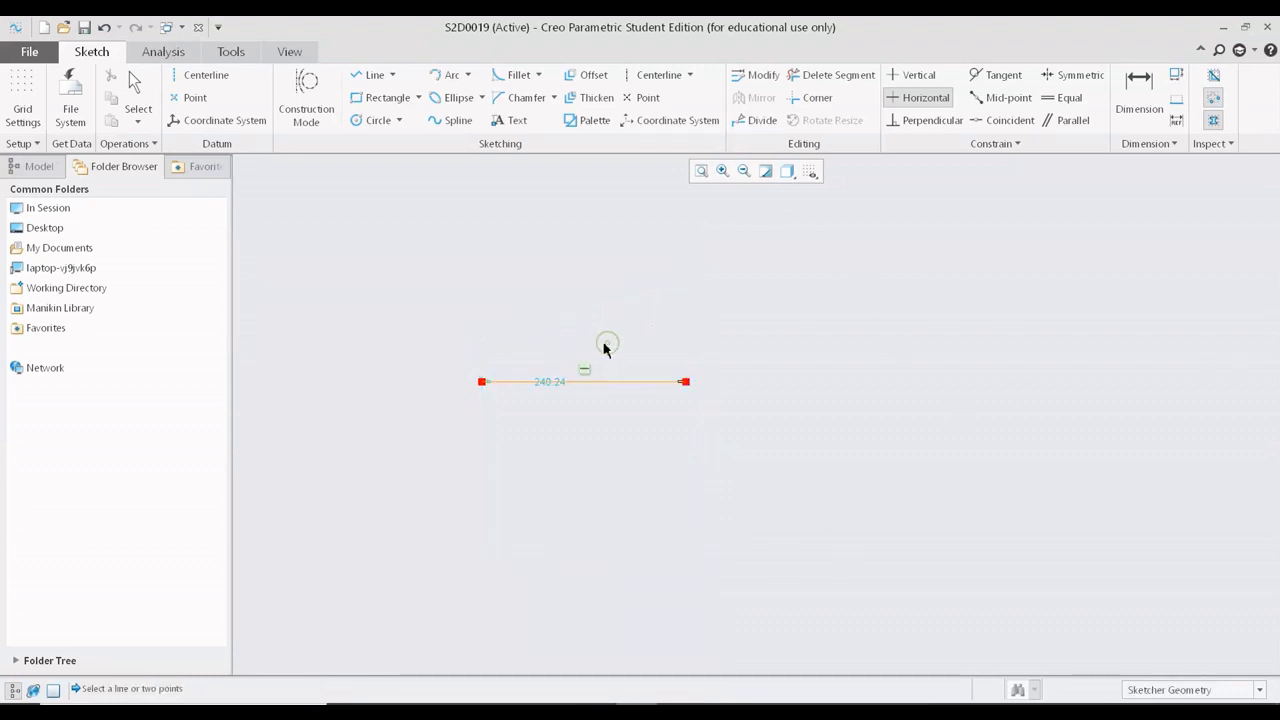
middle_click(672, 432)
drag(557, 386, 531, 505)
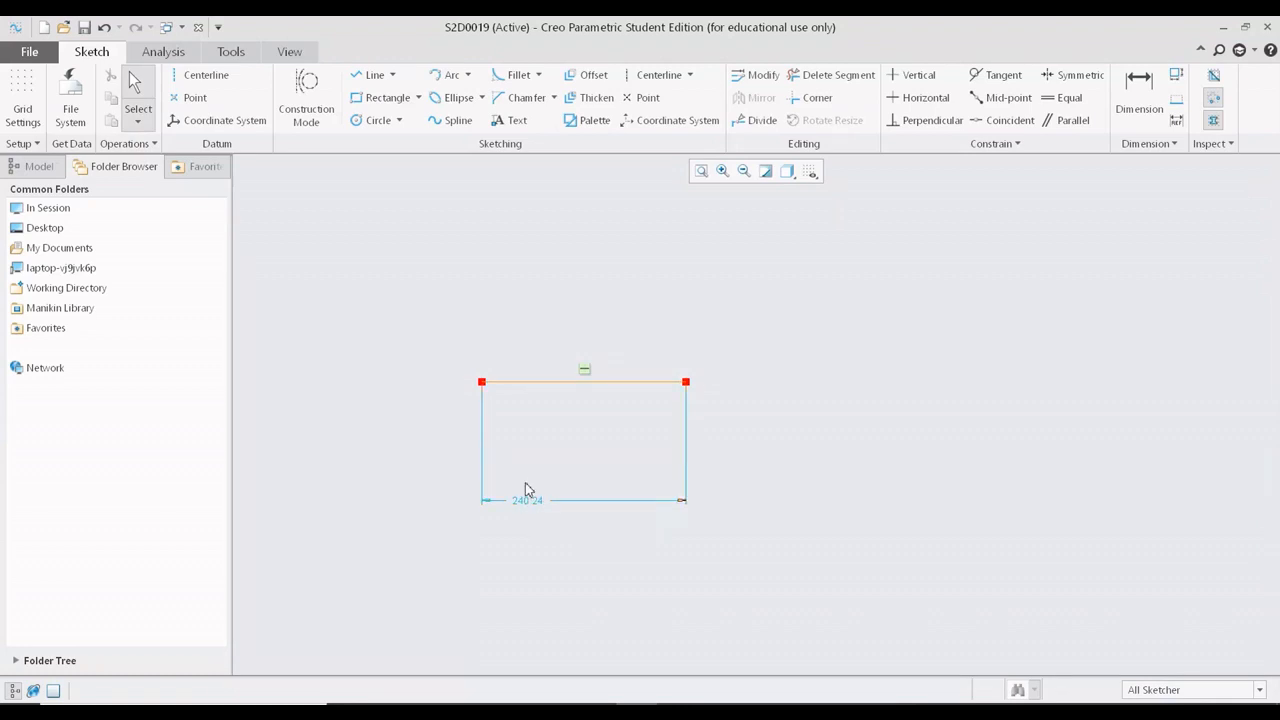
Select the constrained horizontal line together with its constraint symbol and dimension, and delete them
click(584, 370)
drag(457, 318, 741, 427)
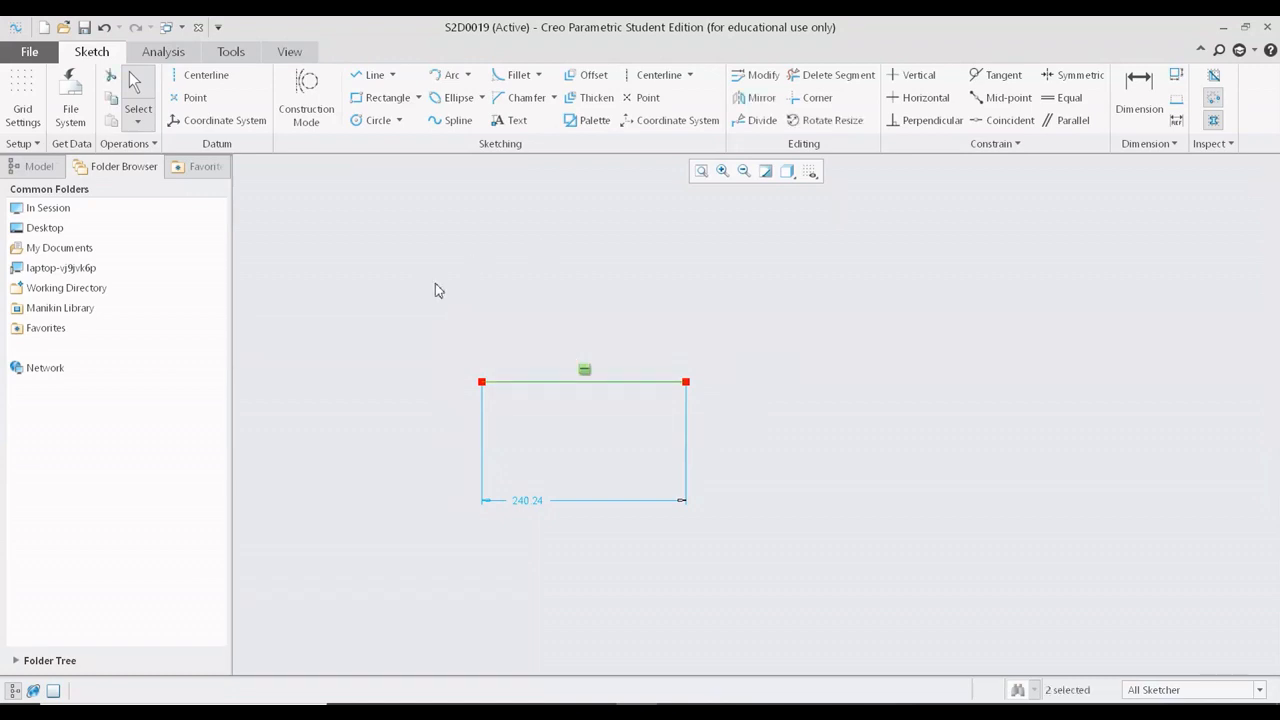
drag(425, 280, 789, 421)
key(Delete)
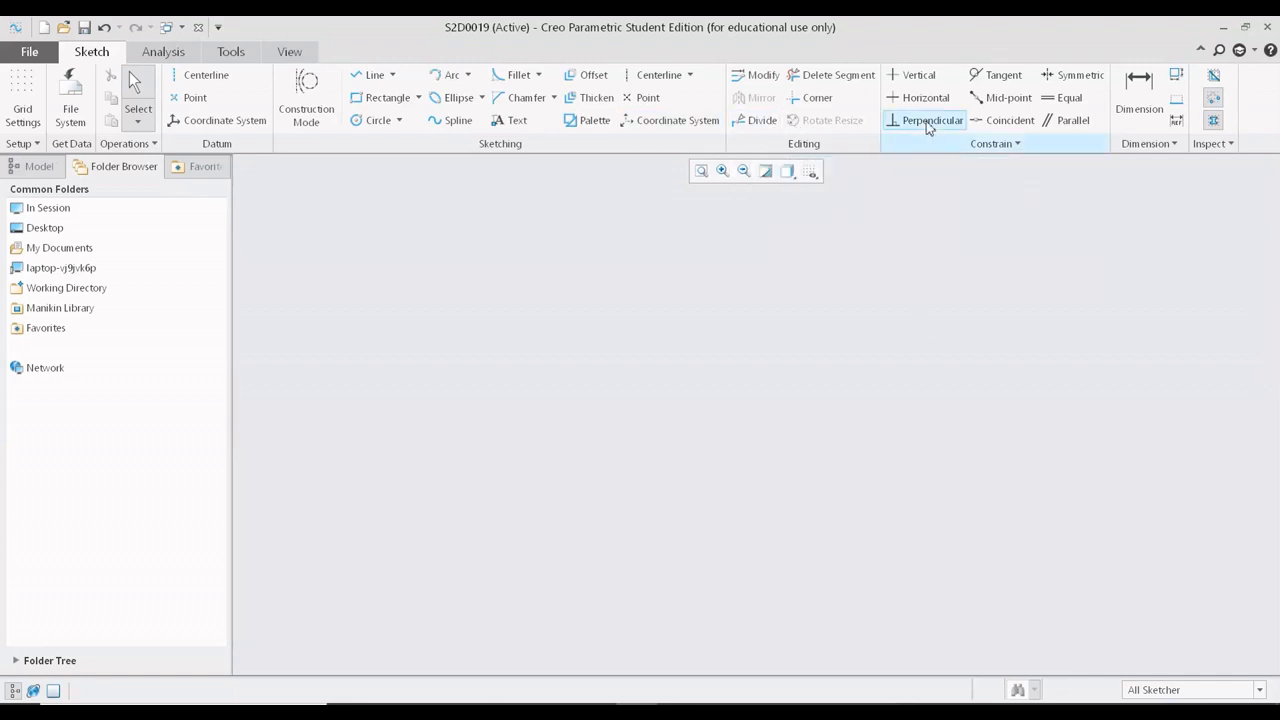
Sketch a single horizontal line about 530 long with an automatic horizontal constraint
click(372, 75)
click(363, 438)
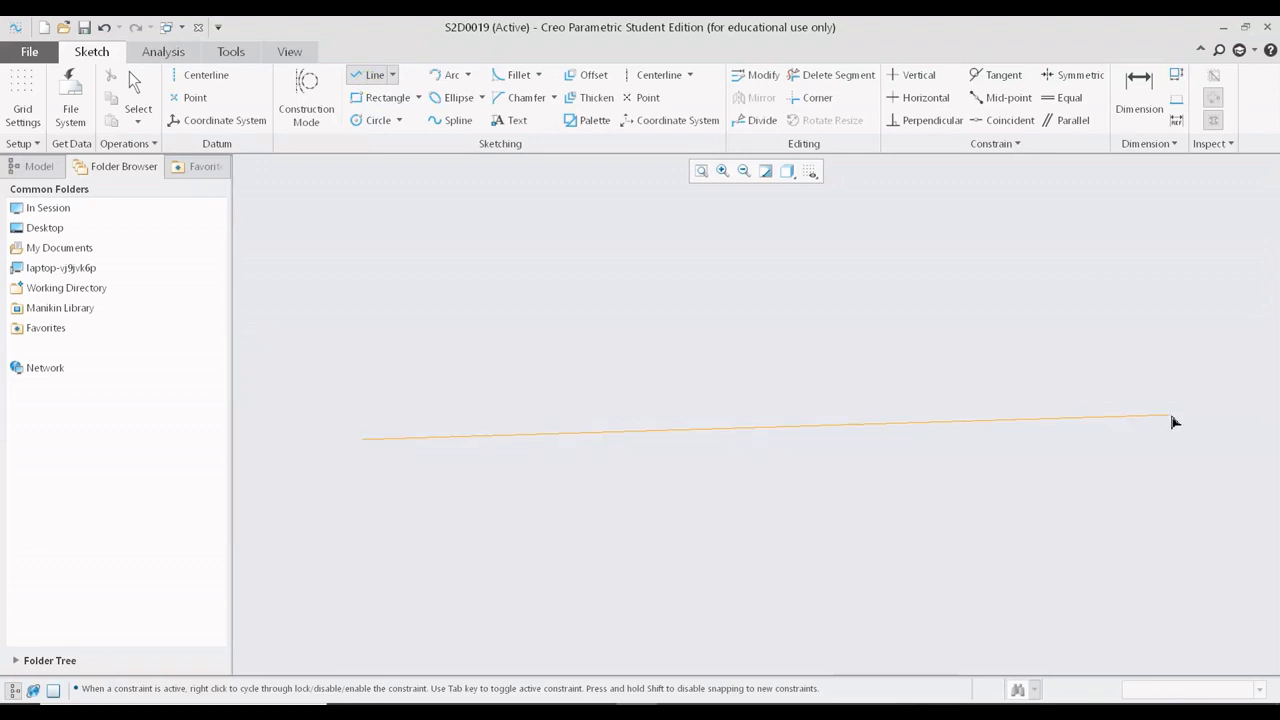
click(813, 440)
middle_click(964, 451)
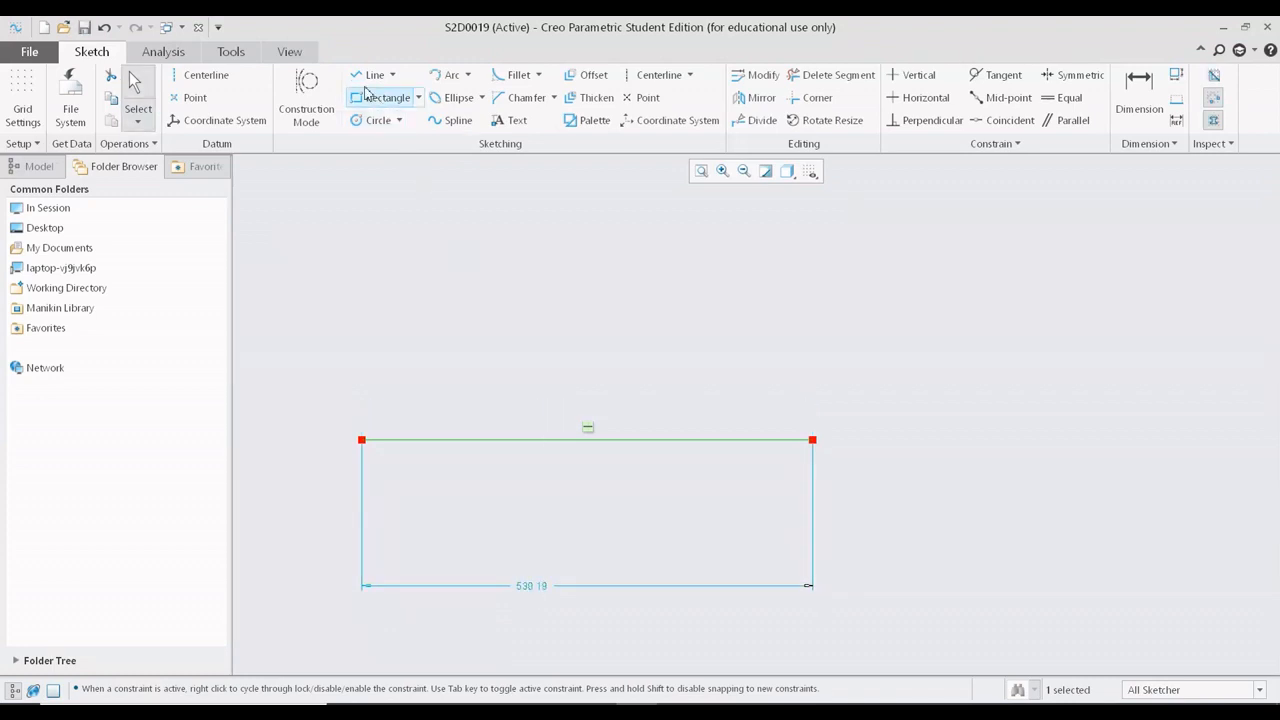
Sketch an inclined line from the horizontal line's midpoint up to the left, about 242 high at about 53° to it
click(370, 75)
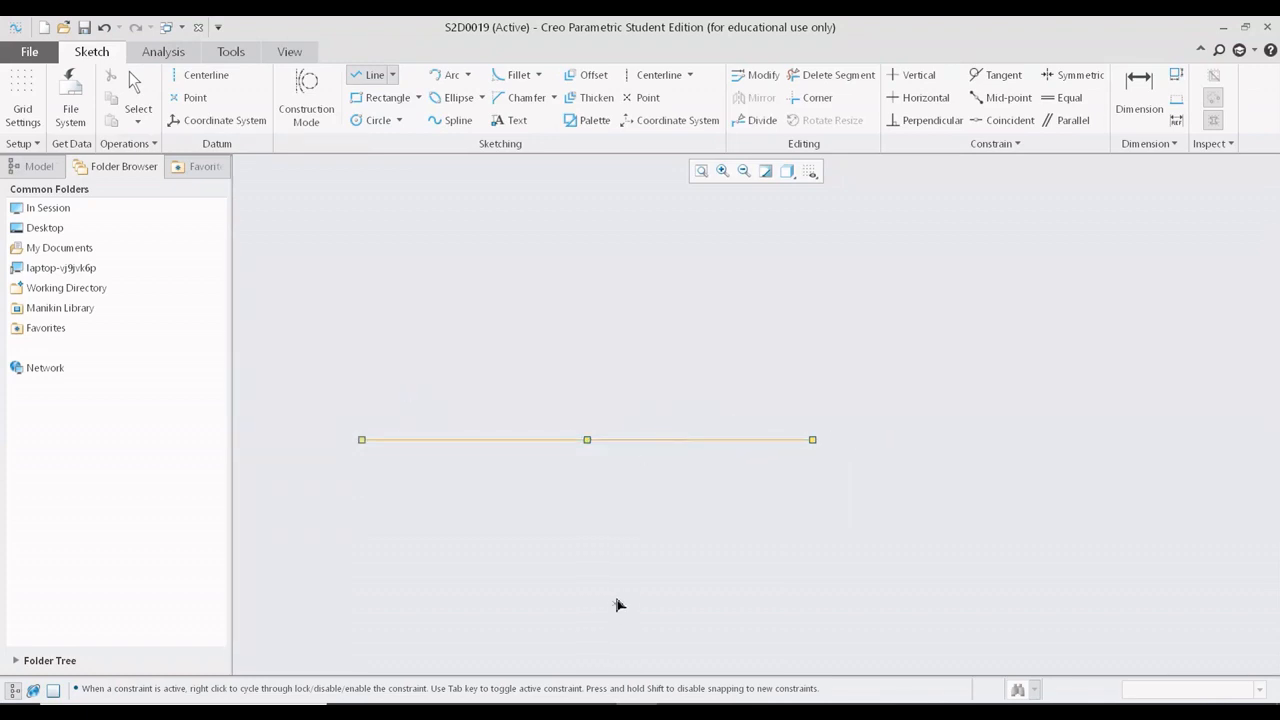
click(589, 440)
click(436, 237)
middle_click(618, 211)
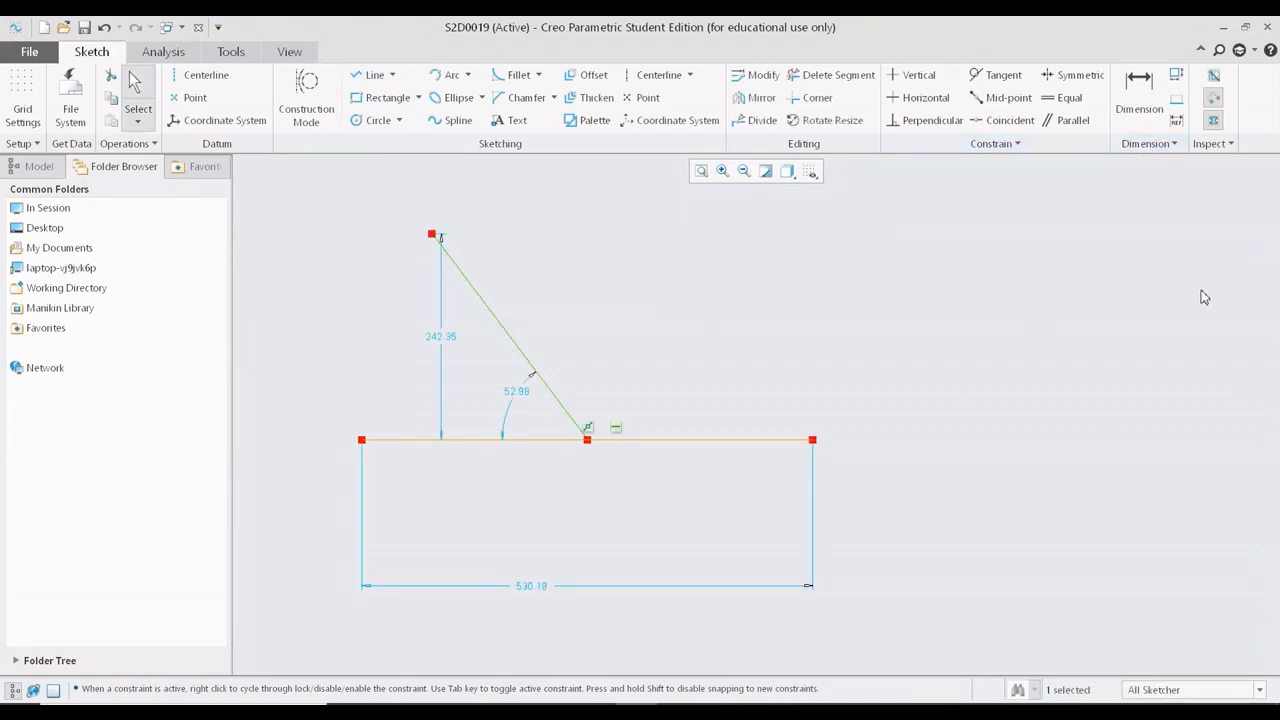
Constrain the inclined line perpendicular to the horizontal line and move its length dimension further away to the left
click(910, 121)
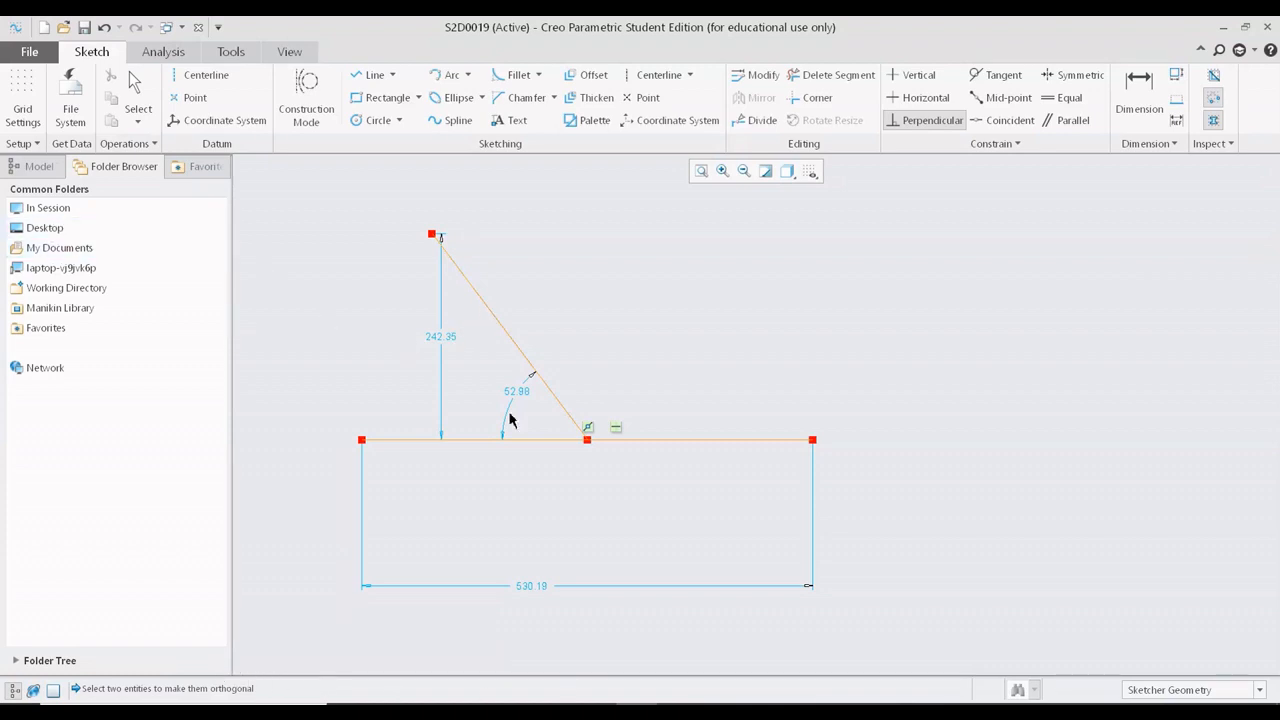
click(491, 438)
click(510, 338)
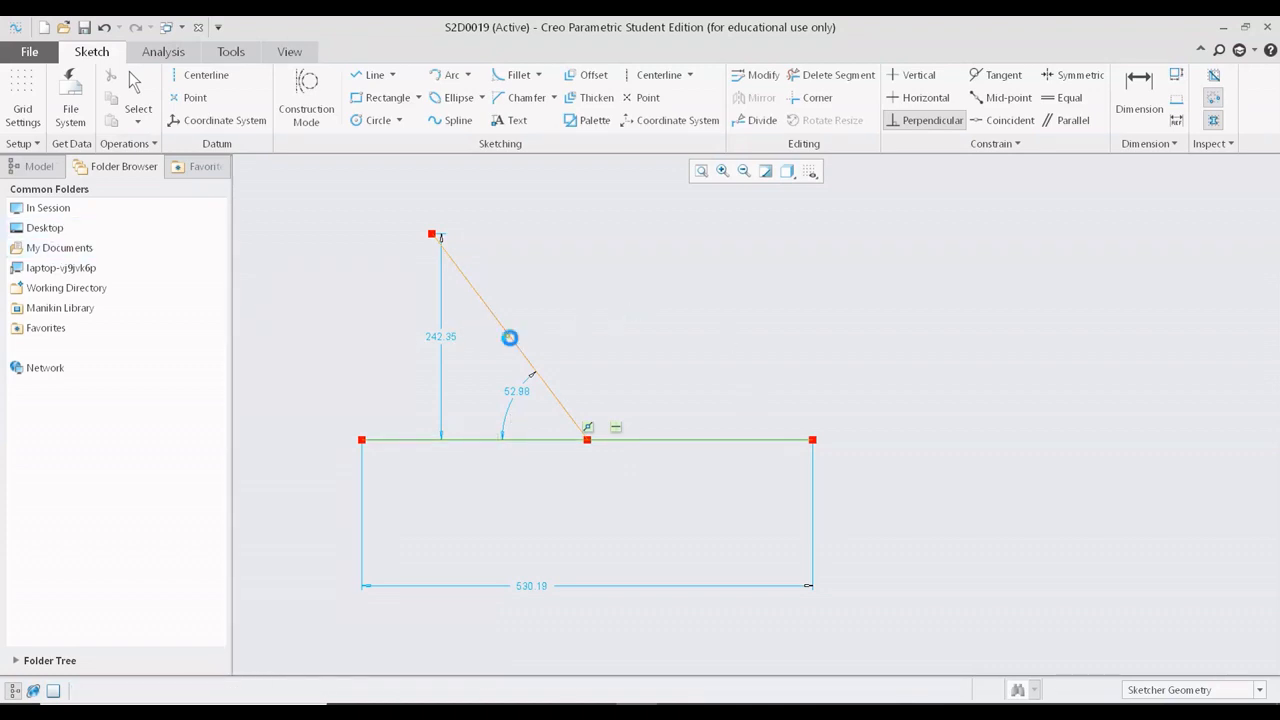
middle_click(928, 345)
scroll(919, 362, up, 3)
scroll(981, 434, down, 4)
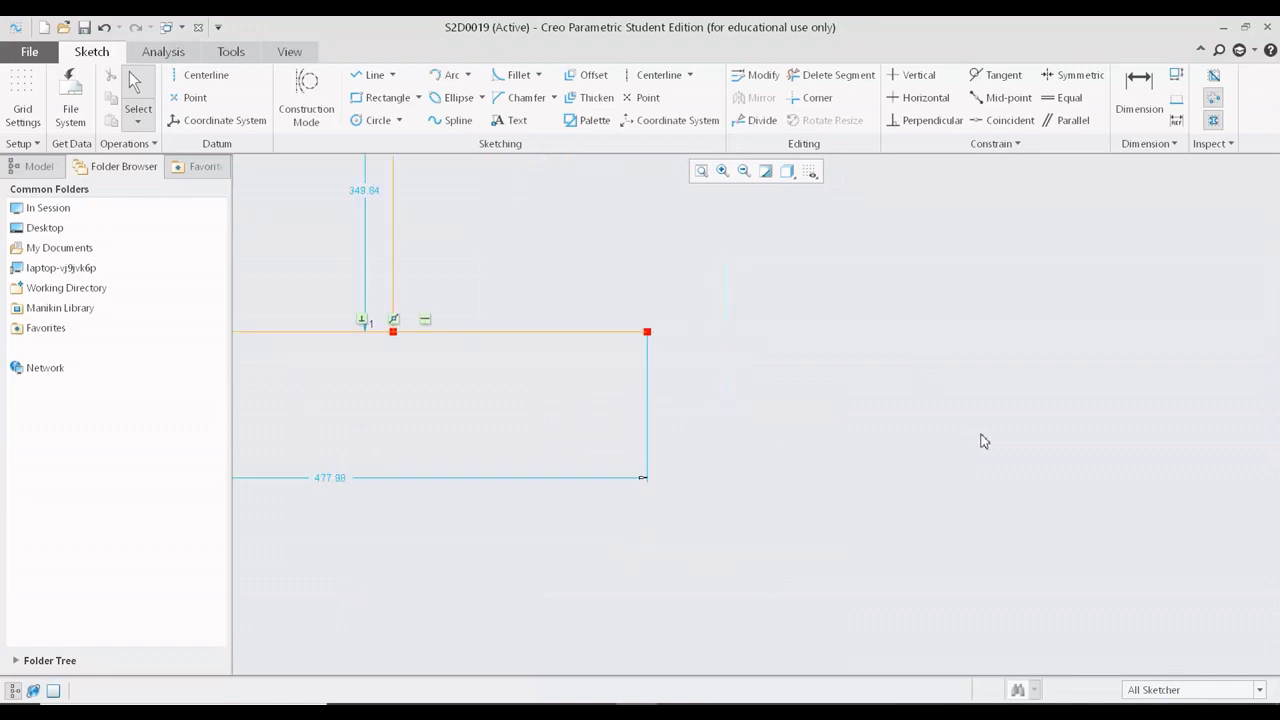
scroll(983, 436, up, 3)
middle_drag(874, 418, 830, 512)
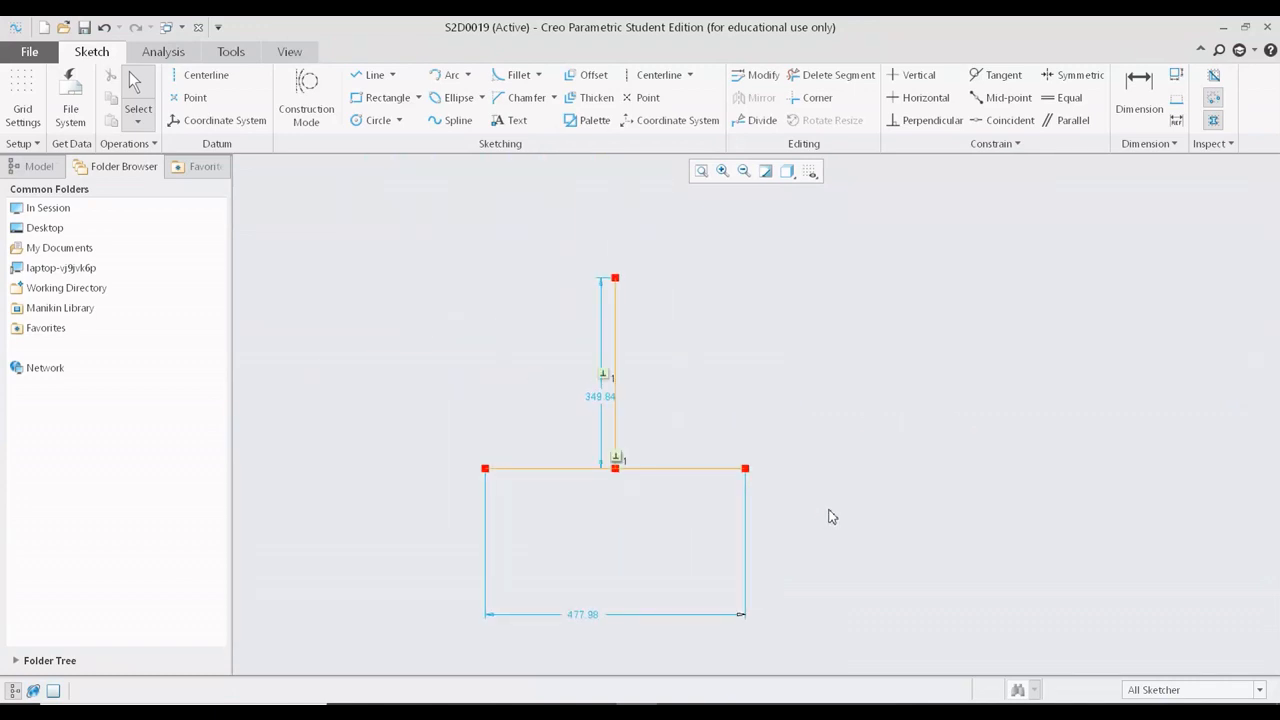
scroll(647, 452, down, 3)
scroll(600, 385, up, 2)
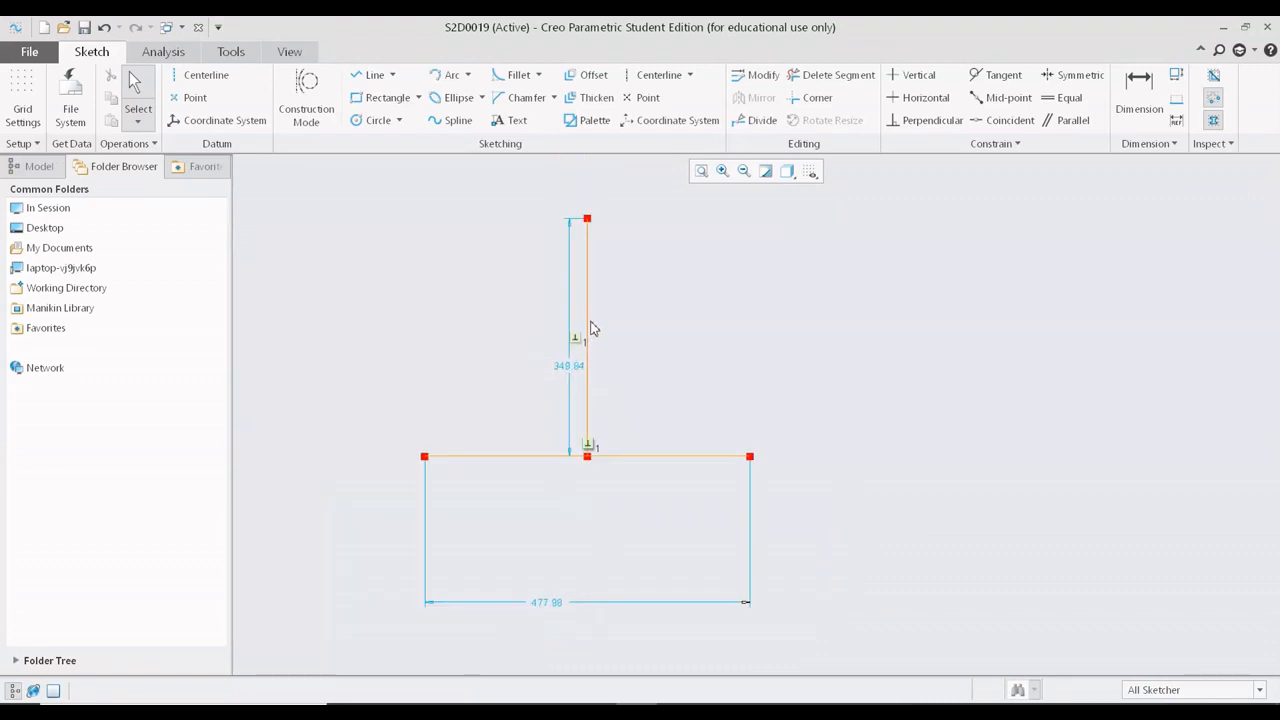
drag(566, 373, 424, 372)
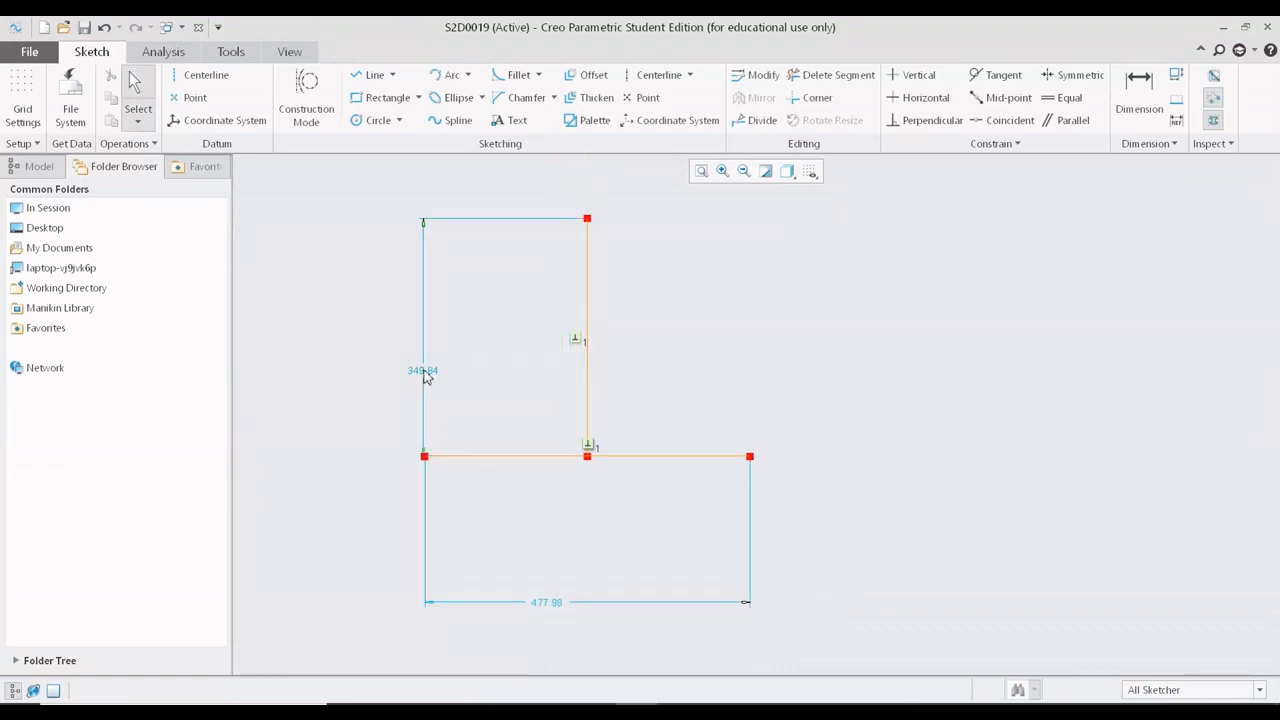
Examine which two lines the perpendicular constraint symbols relate by highlighting the symbol and the lines
click(576, 339)
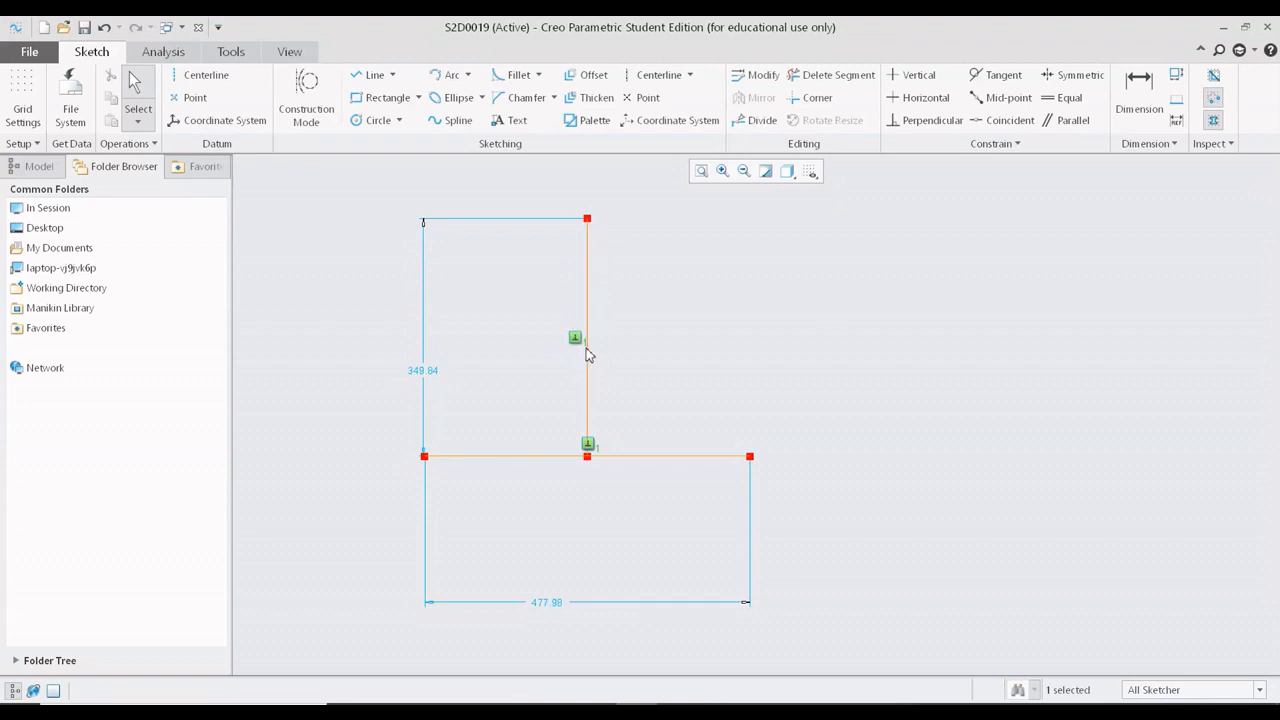
scroll(588, 457, down, 3)
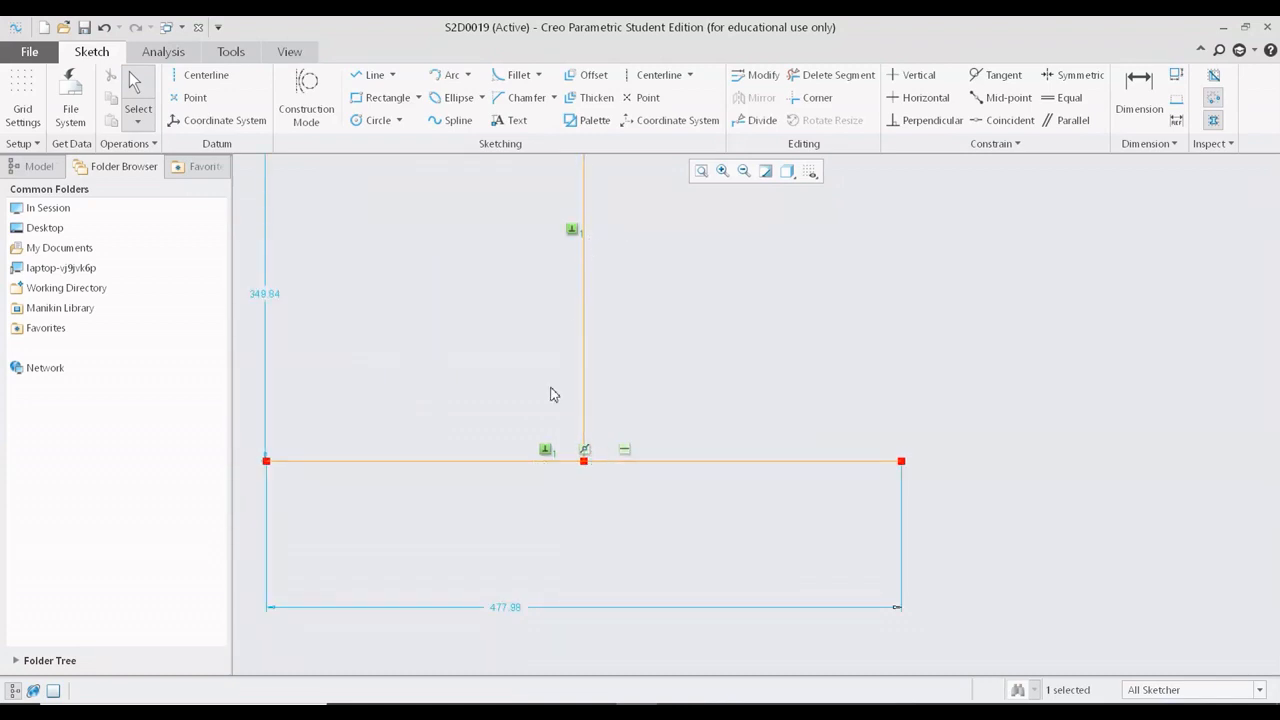
click(586, 260)
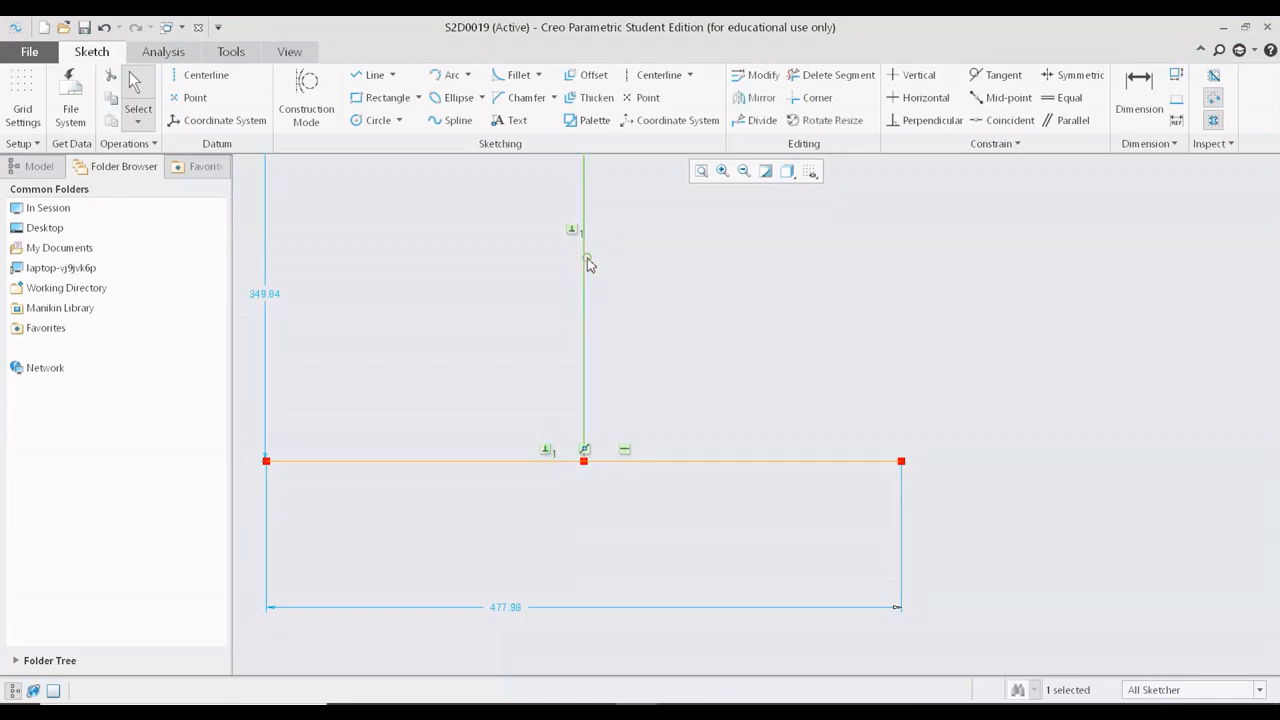
click(476, 467)
scroll(665, 386, up, 3)
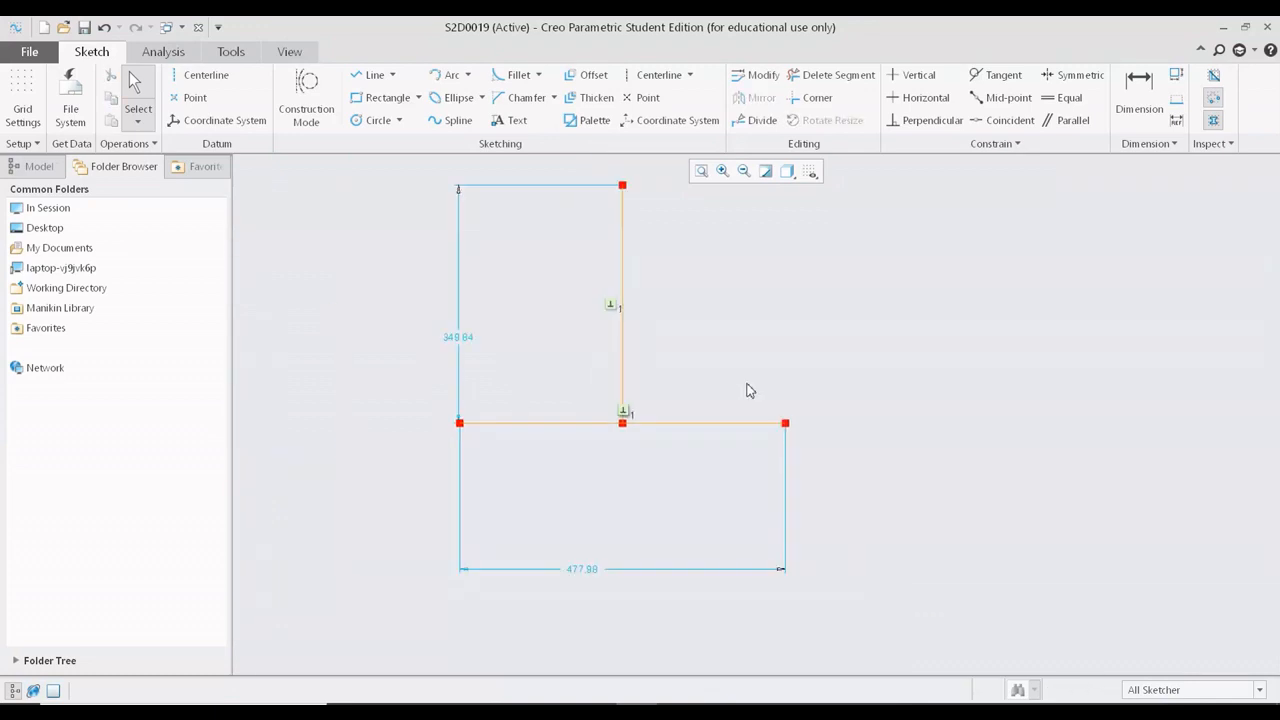
Sketch a second horizontal line about 435 long, up and to the right of the perpendicular pair
middle_drag(759, 383, 598, 427)
click(372, 75)
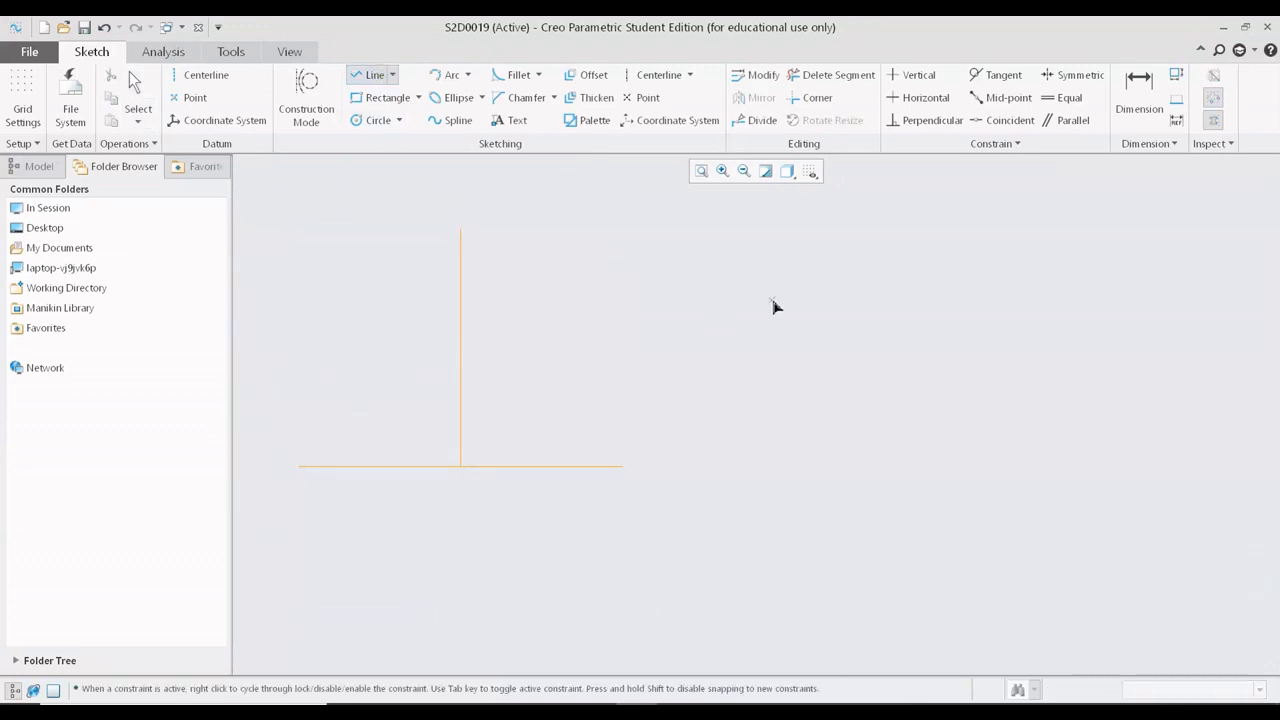
click(767, 300)
click(1066, 300)
middle_click(1062, 370)
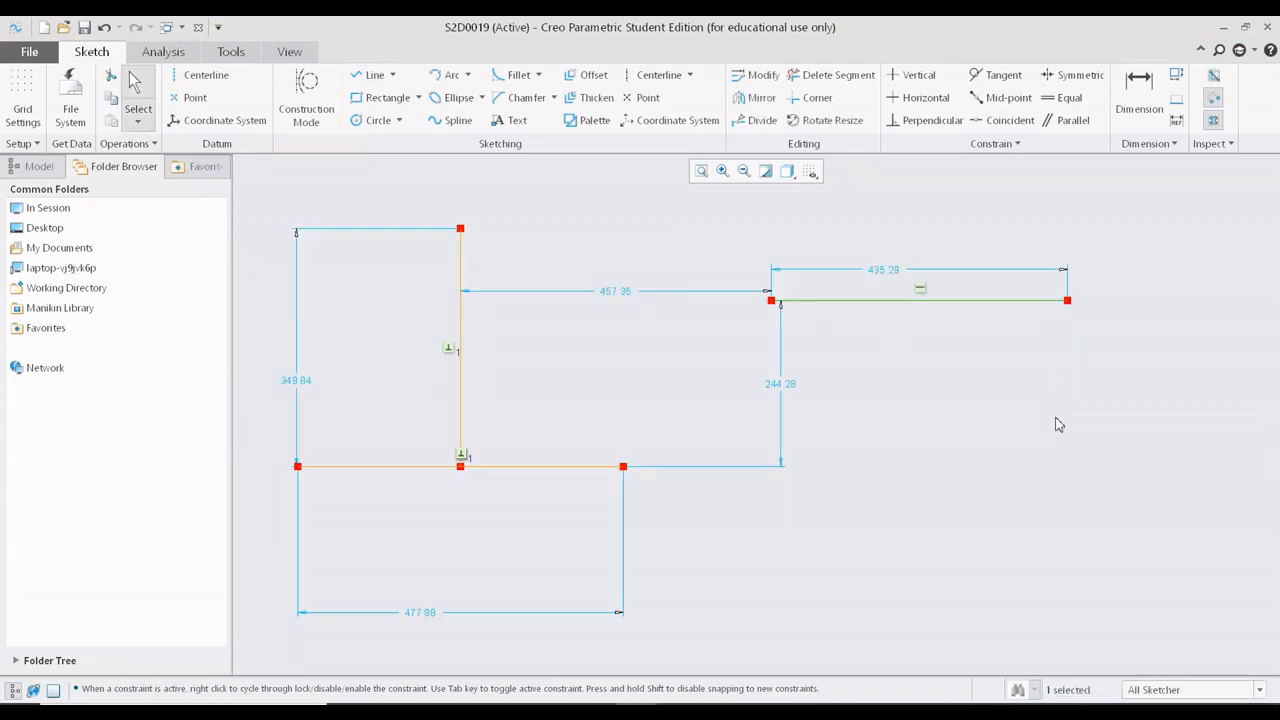
Sketch a vertical line about 254 long upward from the midpoint of the second horizontal line
middle_drag(1023, 380, 974, 486)
click(372, 75)
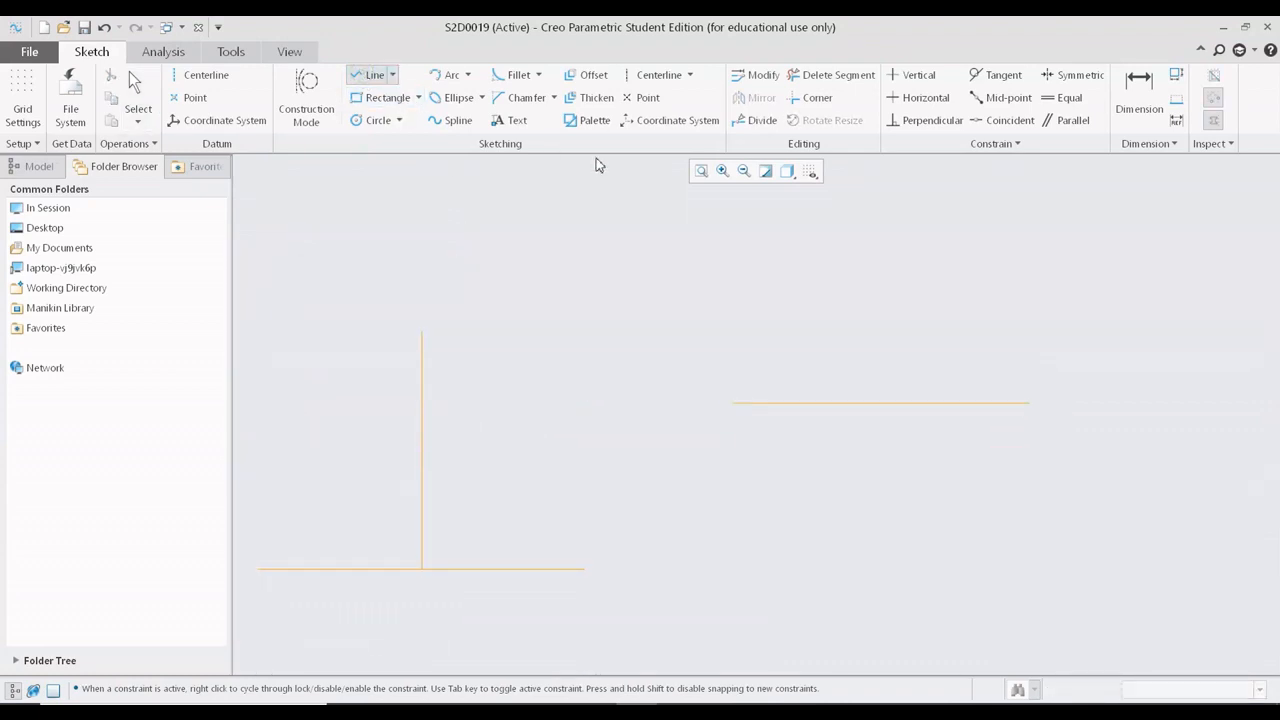
click(885, 408)
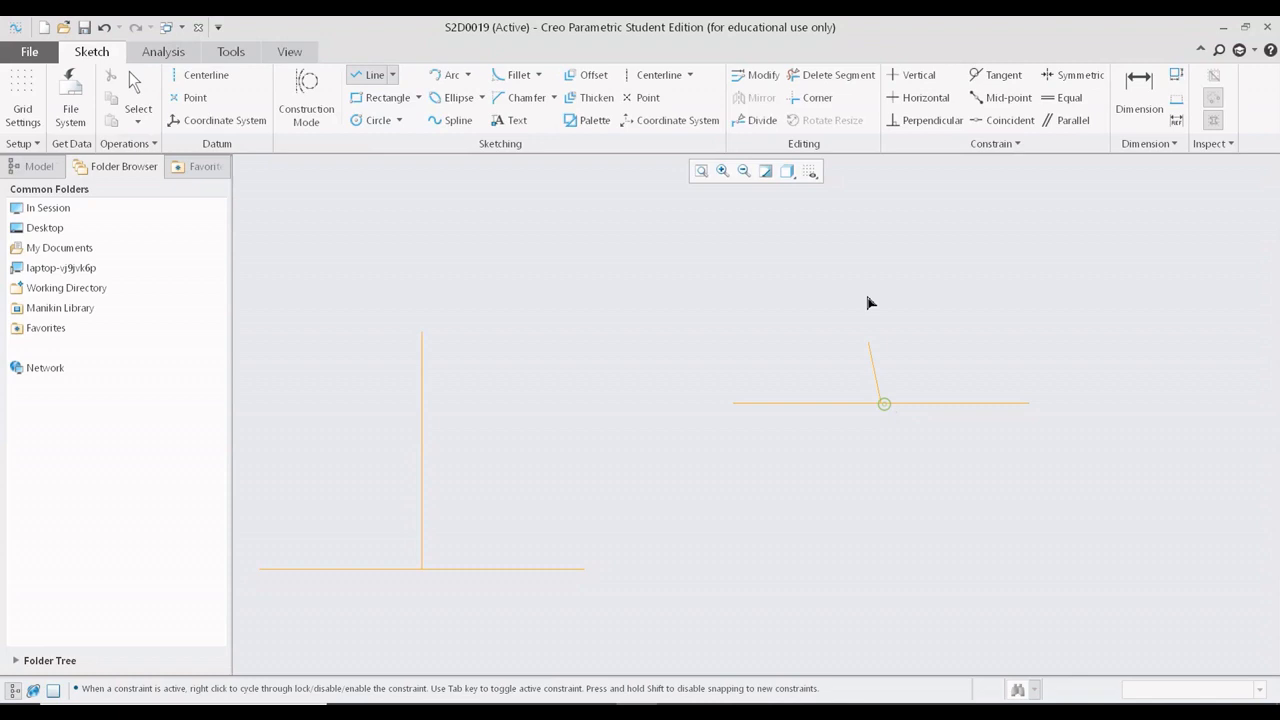
click(880, 231)
middle_click(884, 236)
middle_click(994, 300)
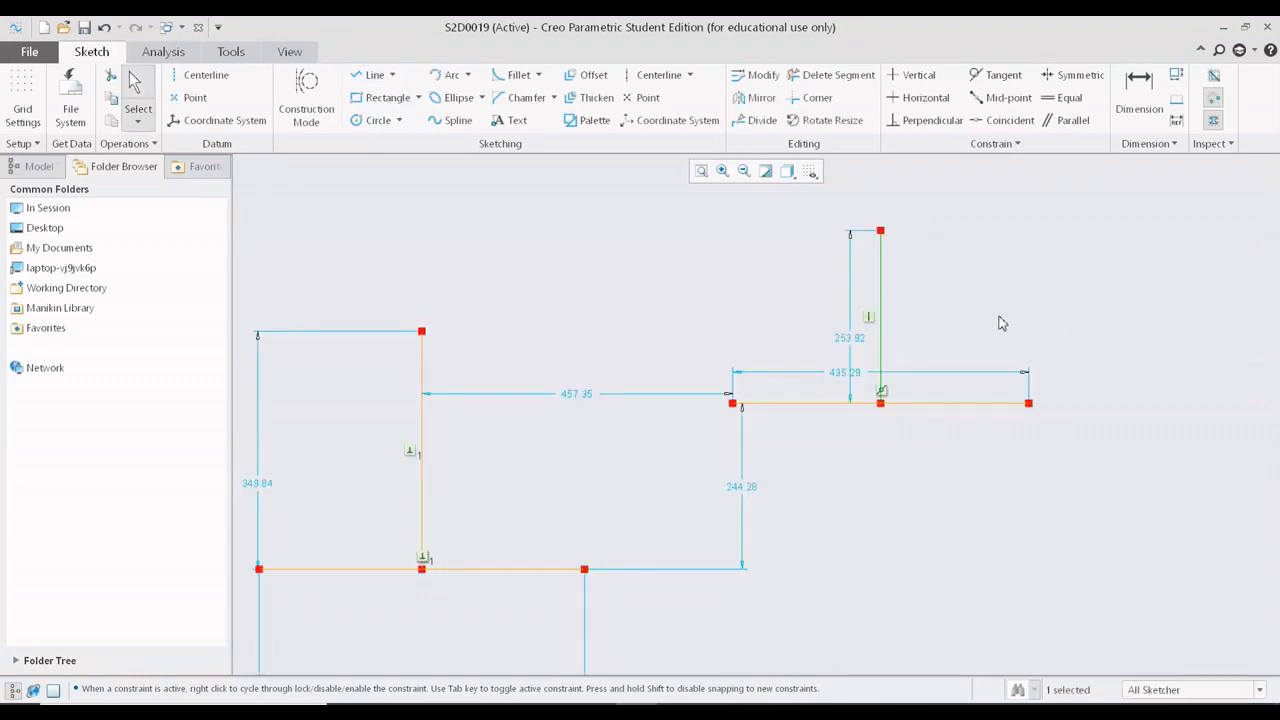
Make the new vertical line perpendicular to the second horizontal line, resolving the conflict by deleting the Vertical constraint
click(918, 120)
click(881, 268)
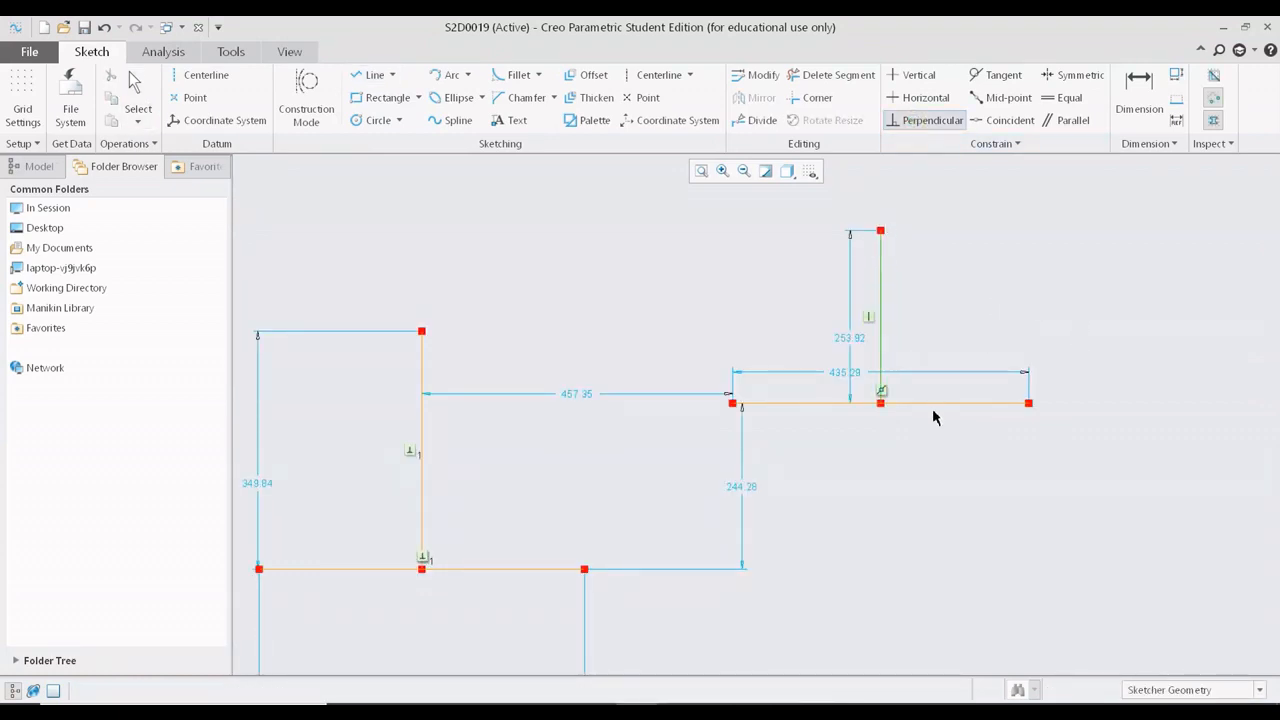
click(936, 403)
click(1150, 267)
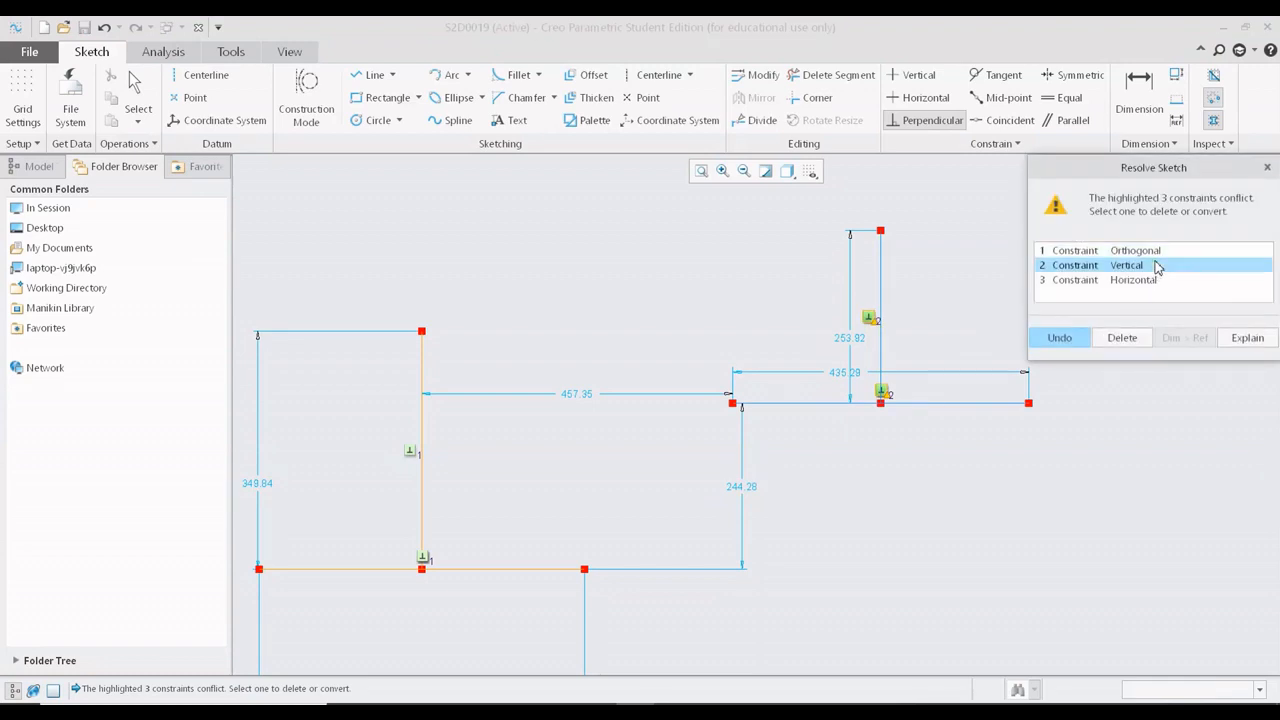
mouse_move(1136, 166)
mouse_down()
mouse_move(487, 127)
mouse_move(479, 100)
mouse_up()
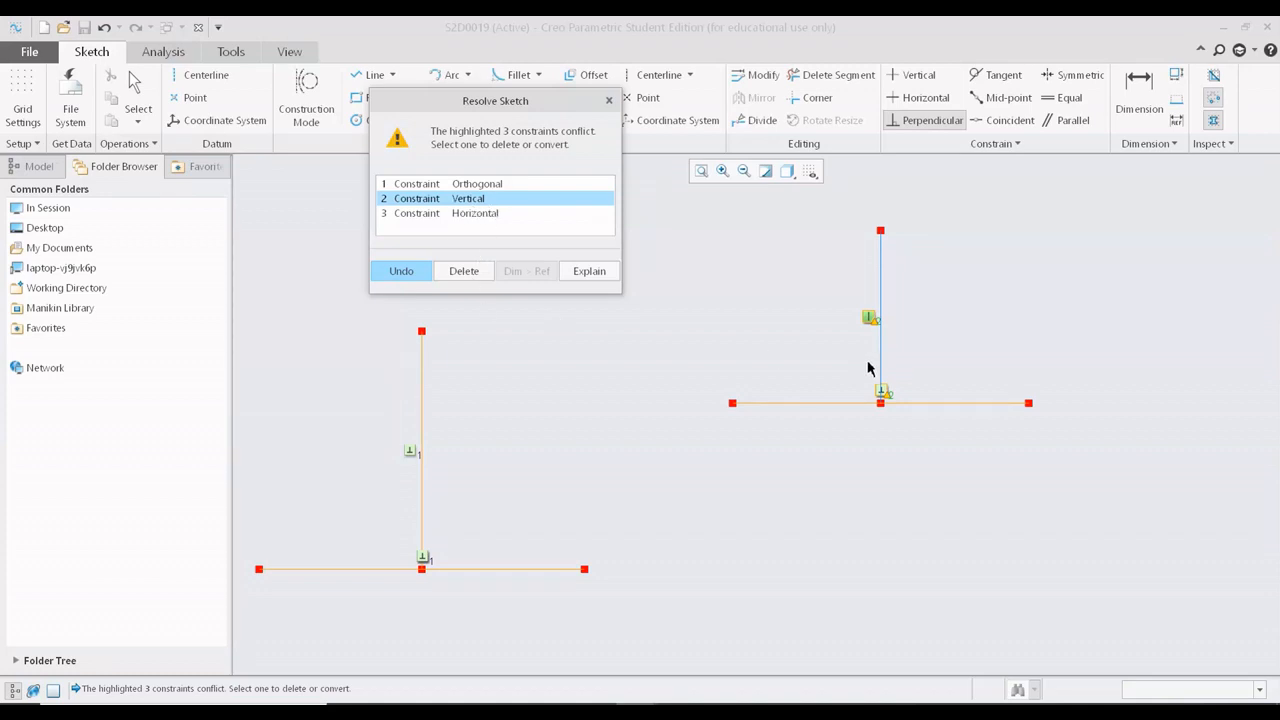
click(462, 271)
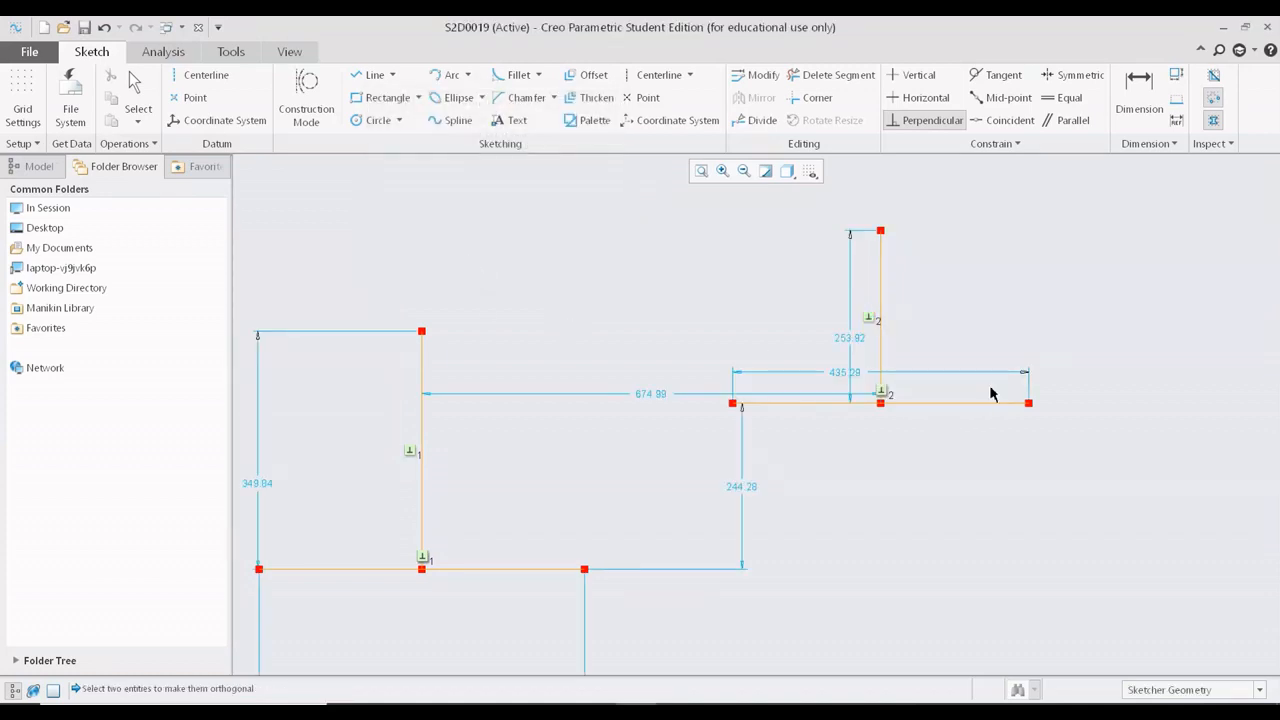
key(Escape)
Move the second horizontal line's length dimension below it and the upright line's length dimension out to the right
drag(851, 502, 852, 505)
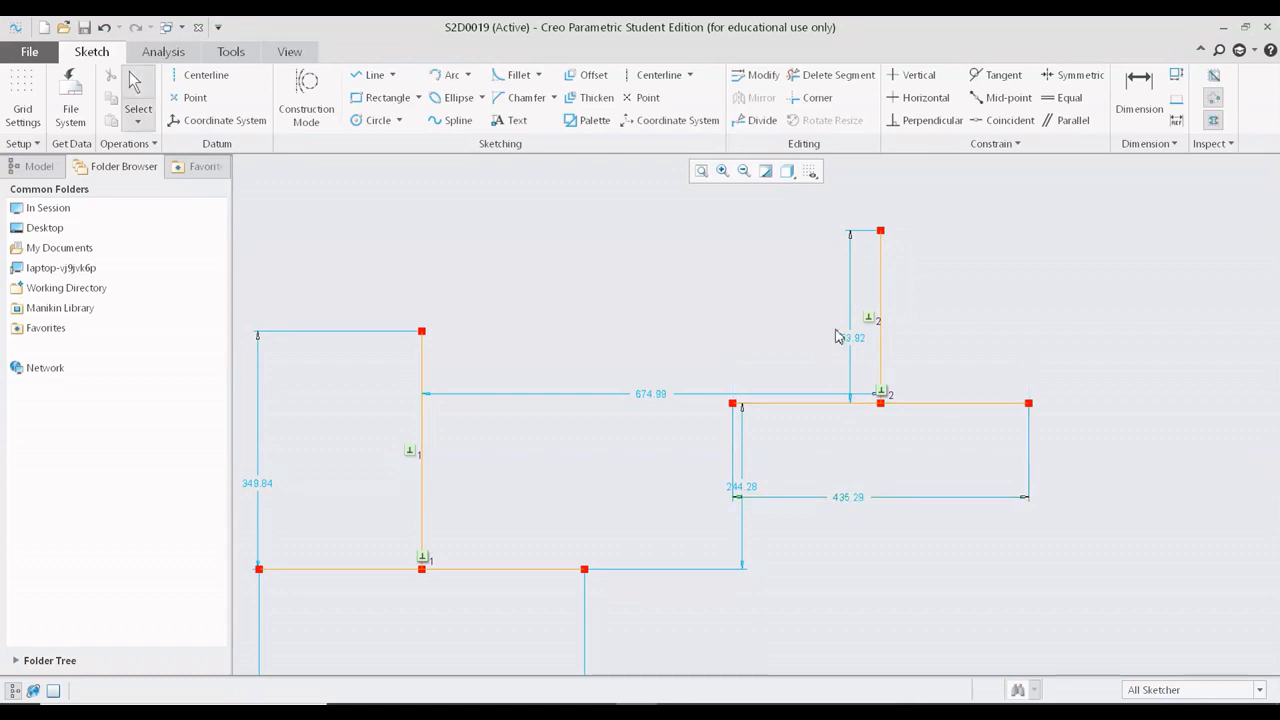
drag(852, 341, 1108, 340)
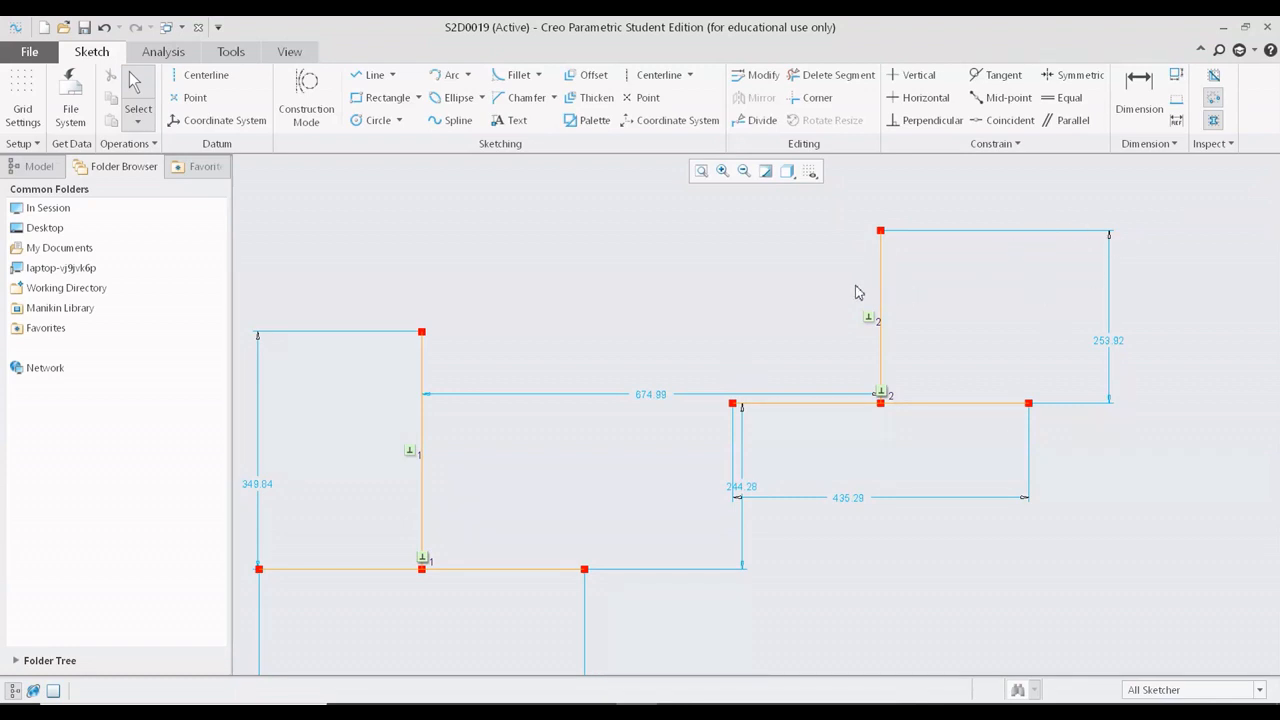
Select both perpendicular line pairs with all their constraints and dimensions, and delete them to clear the sketch
scroll(1001, 362, up, 3)
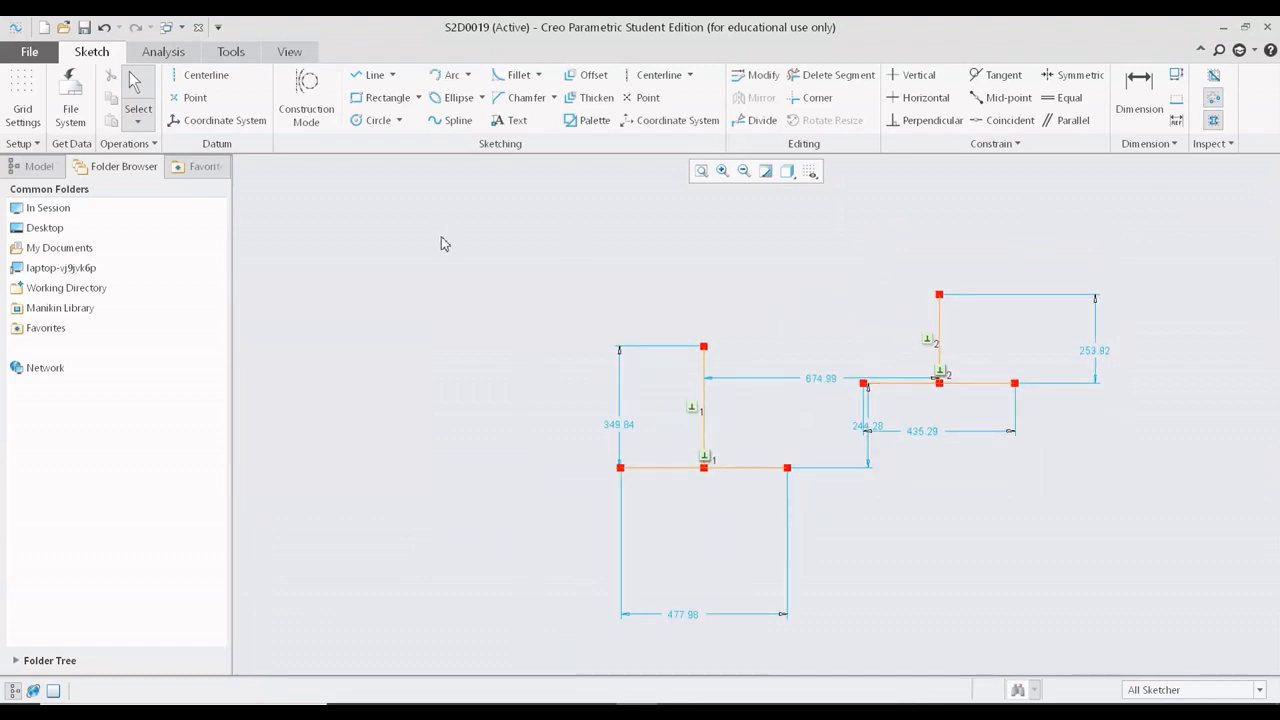
drag(436, 235, 1223, 597)
key(Delete)
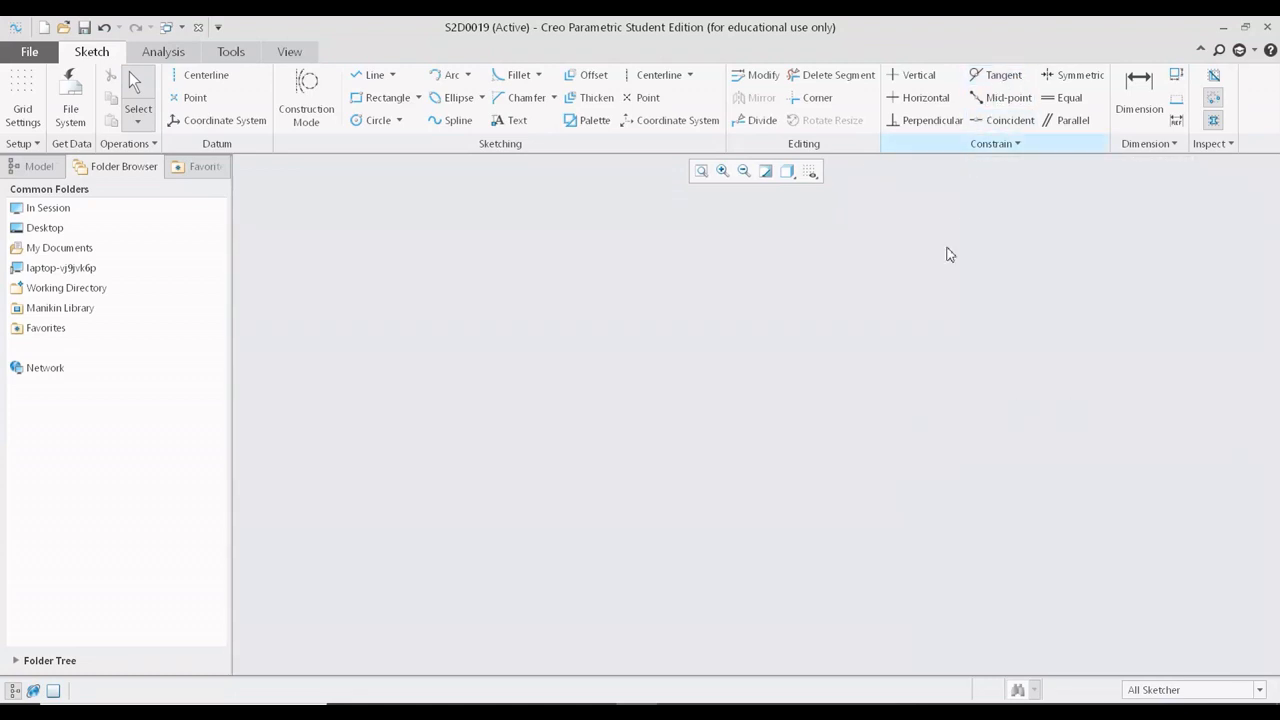
Sketch a small circle in the left part of the empty sketch
click(376, 120)
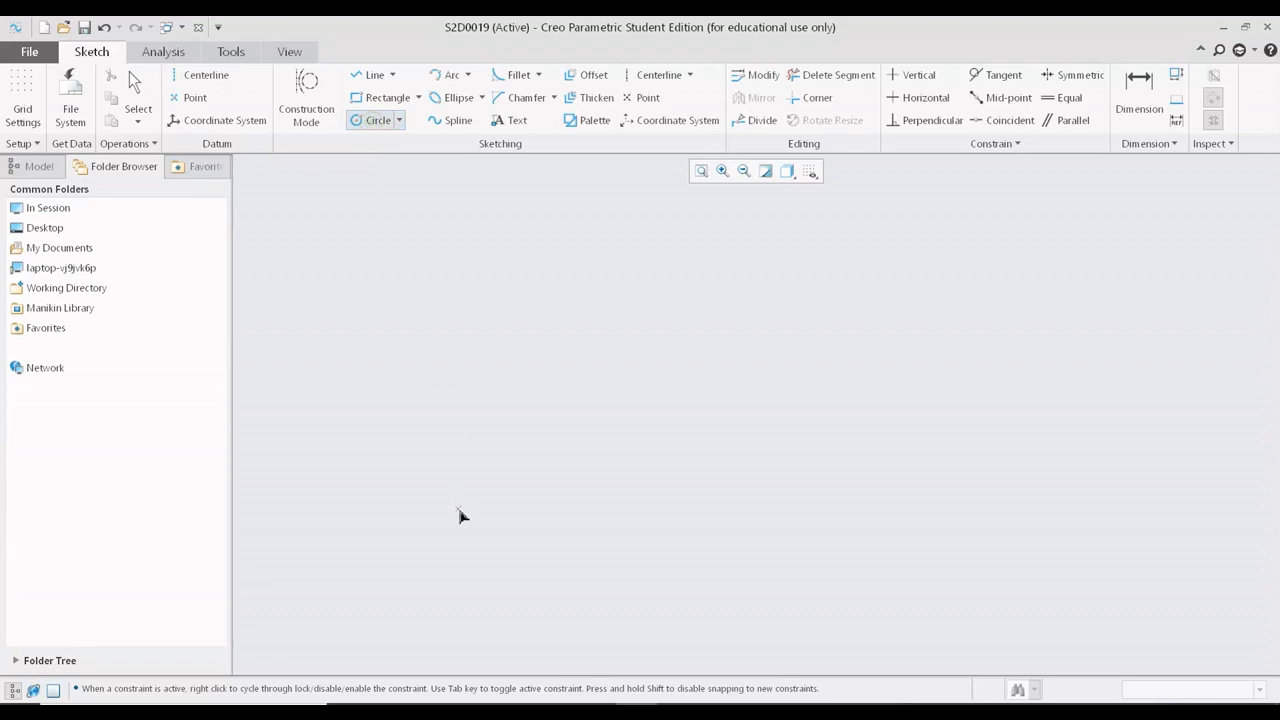
click(428, 395)
click(459, 350)
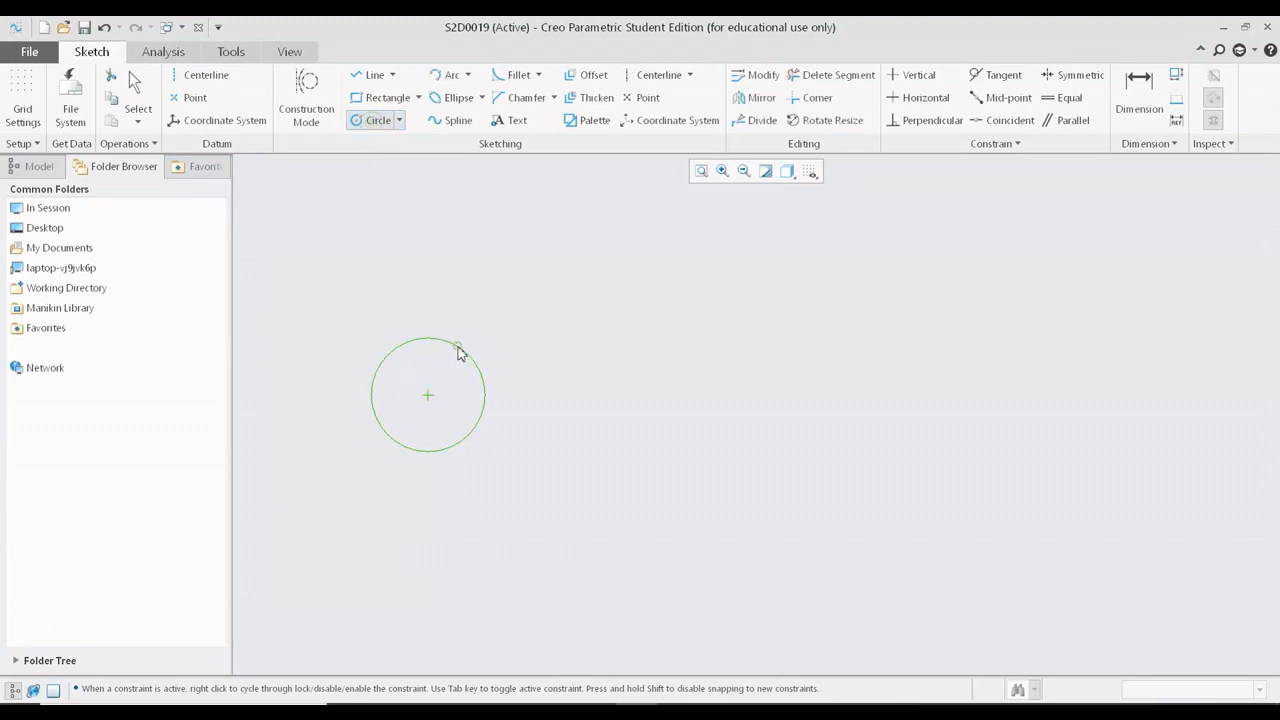
Move the circle's diameter dimension just outside its left side and set the diameter to 150
middle_click(607, 410)
drag(342, 347, 314, 434)
double_click(310, 421)
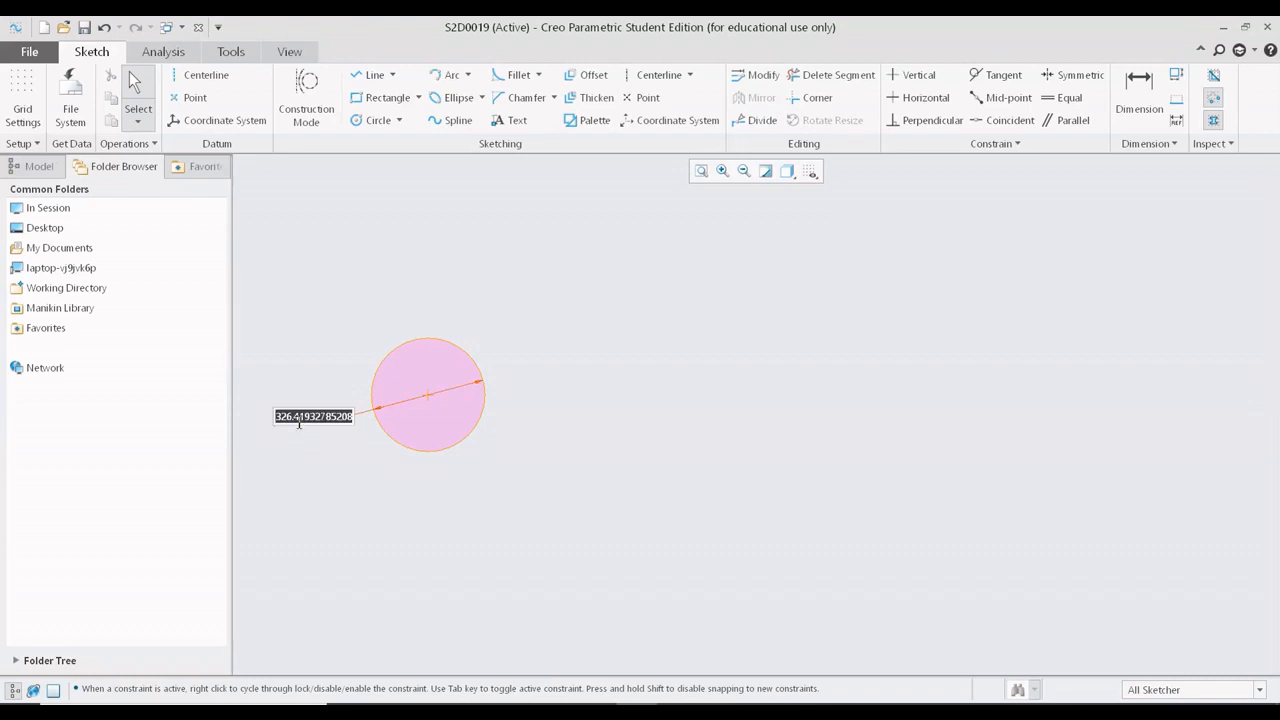
text(150)
key(Return)
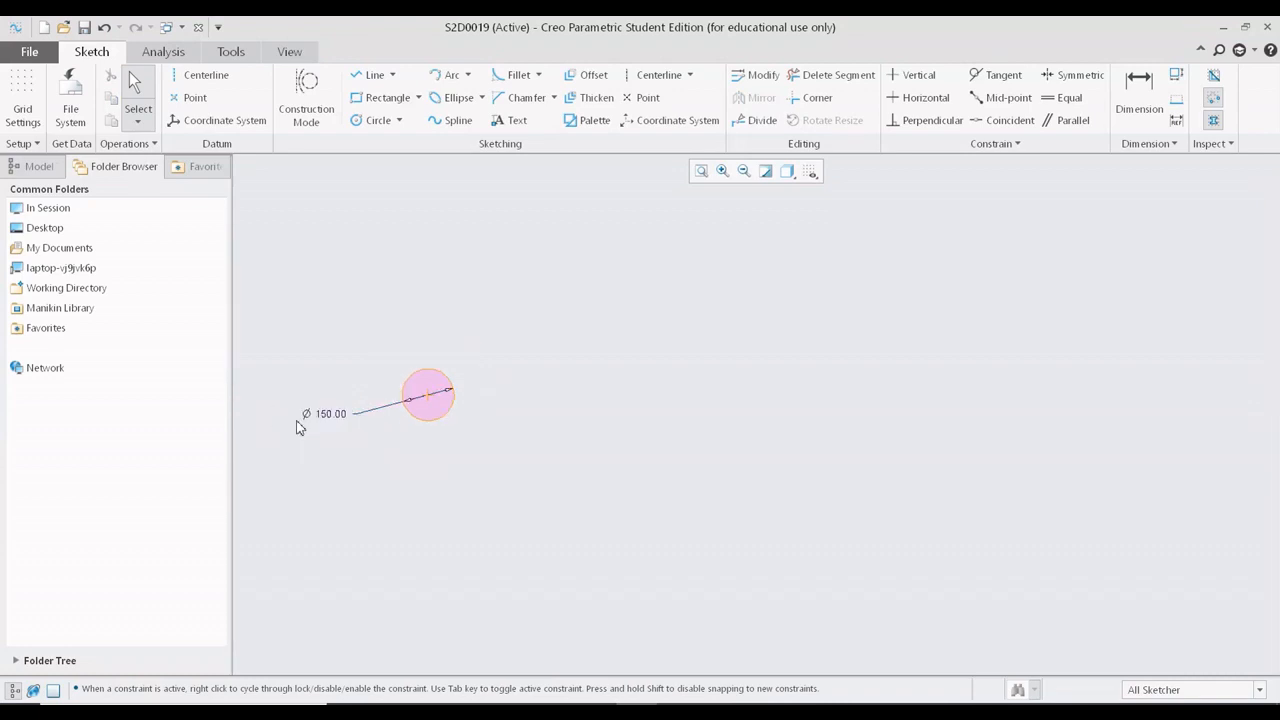
Sketch a second circle about 375 in diameter to the right, its centre level with the first circle's and about 405 away
scroll(419, 420, down, 4)
middle_drag(509, 367, 583, 459)
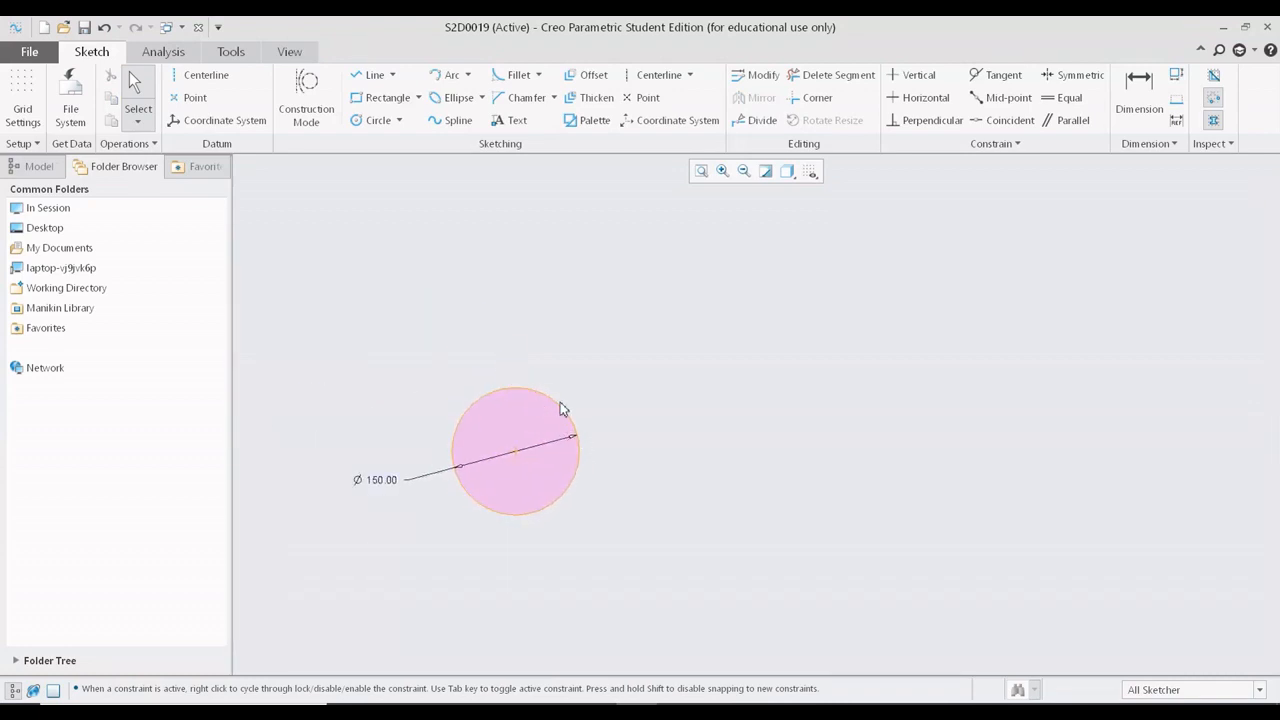
middle_drag(497, 329, 608, 338)
mouse_move(771, 423)
middle_down()
mouse_move(706, 366)
mouse_move(666, 406)
middle_up()
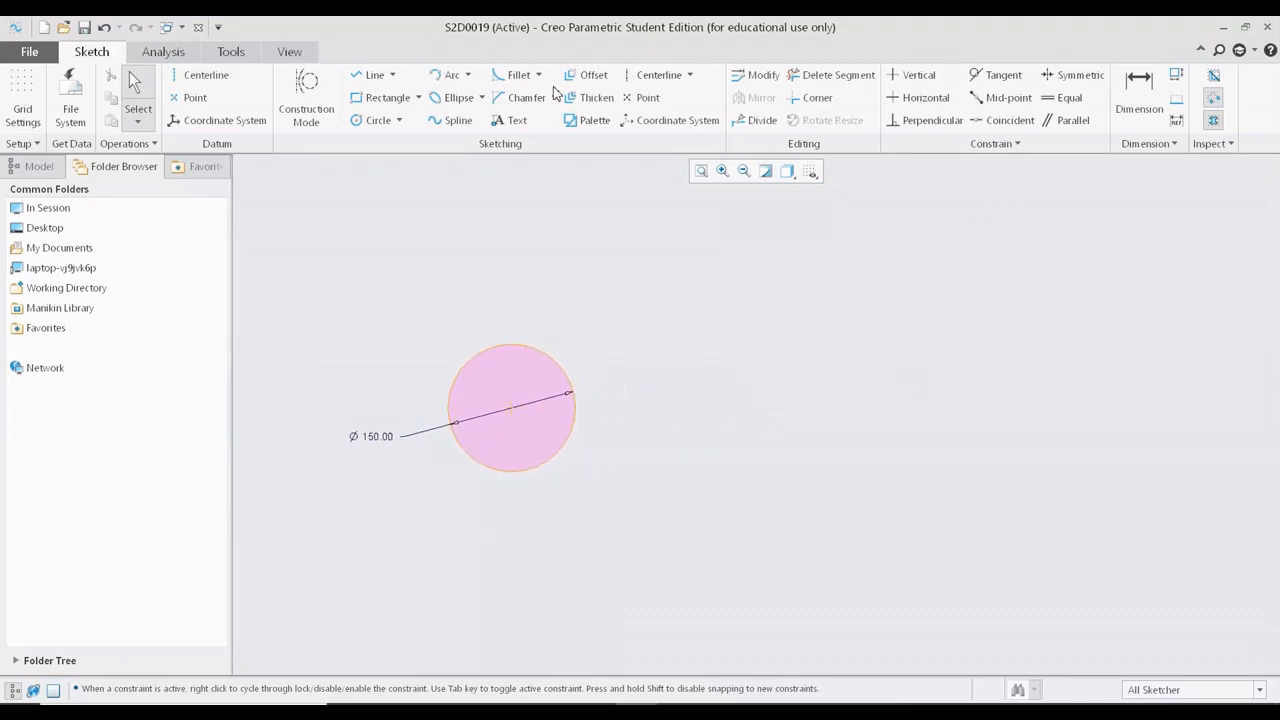
click(372, 120)
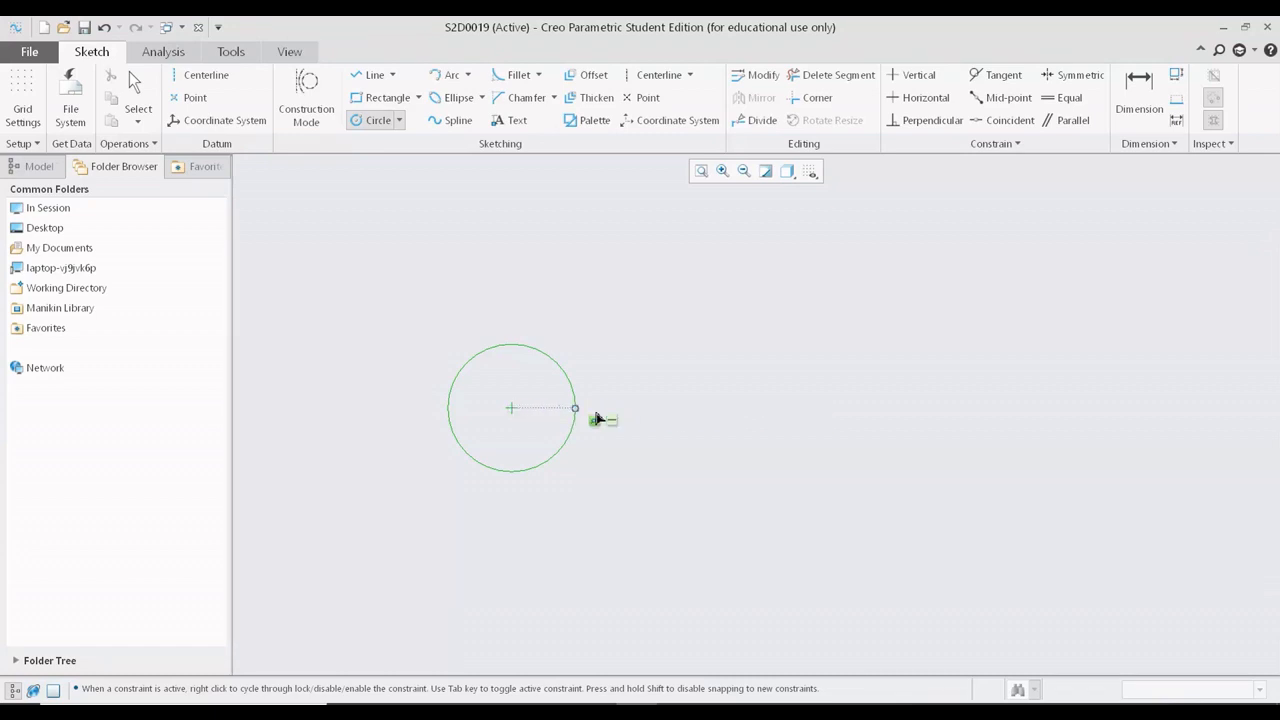
click(857, 410)
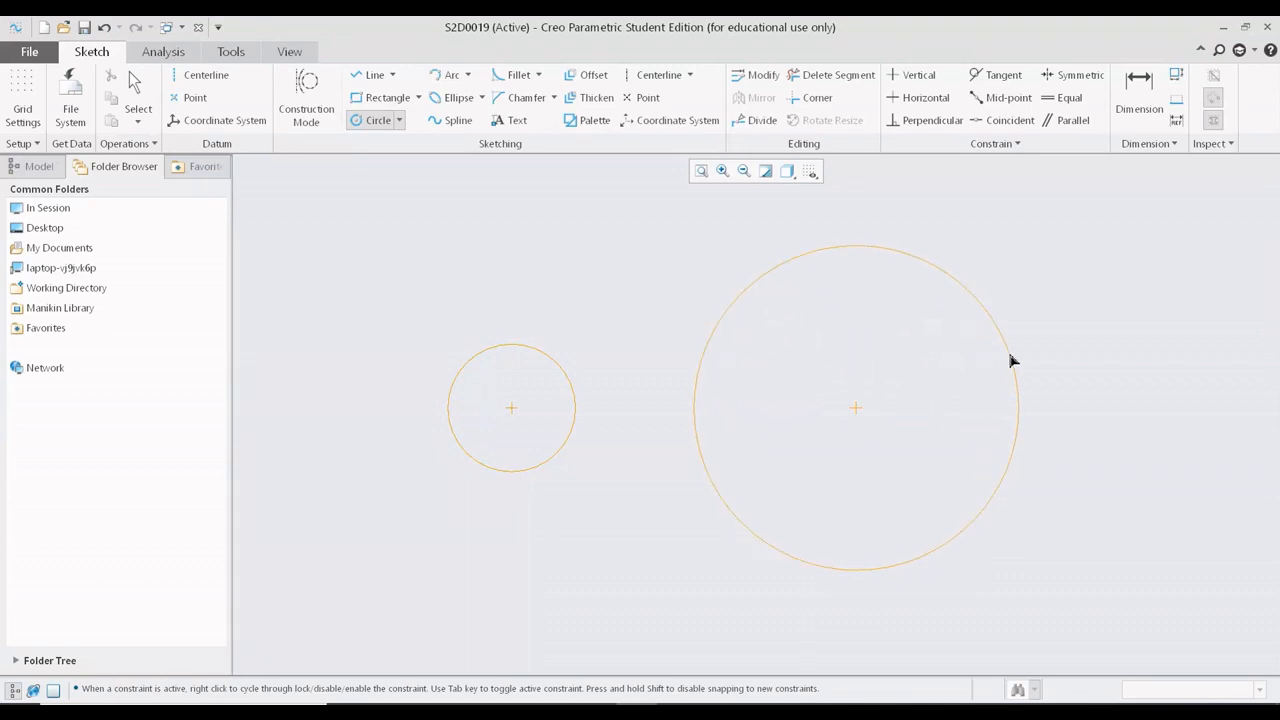
click(1010, 360)
middle_click(1120, 276)
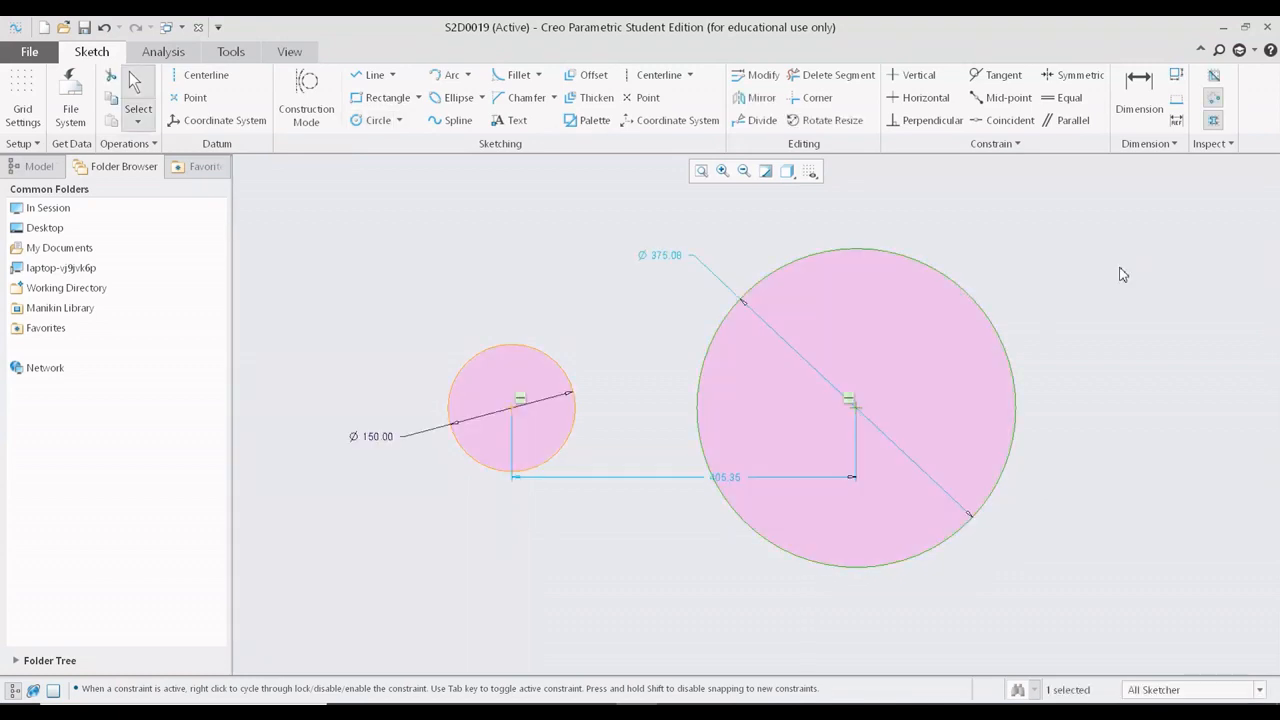
Move the centre-distance dimension below both circles and set the right circle's diameter to 200, keeping the centre distance as drawn
drag(729, 477, 711, 620)
double_click(664, 257)
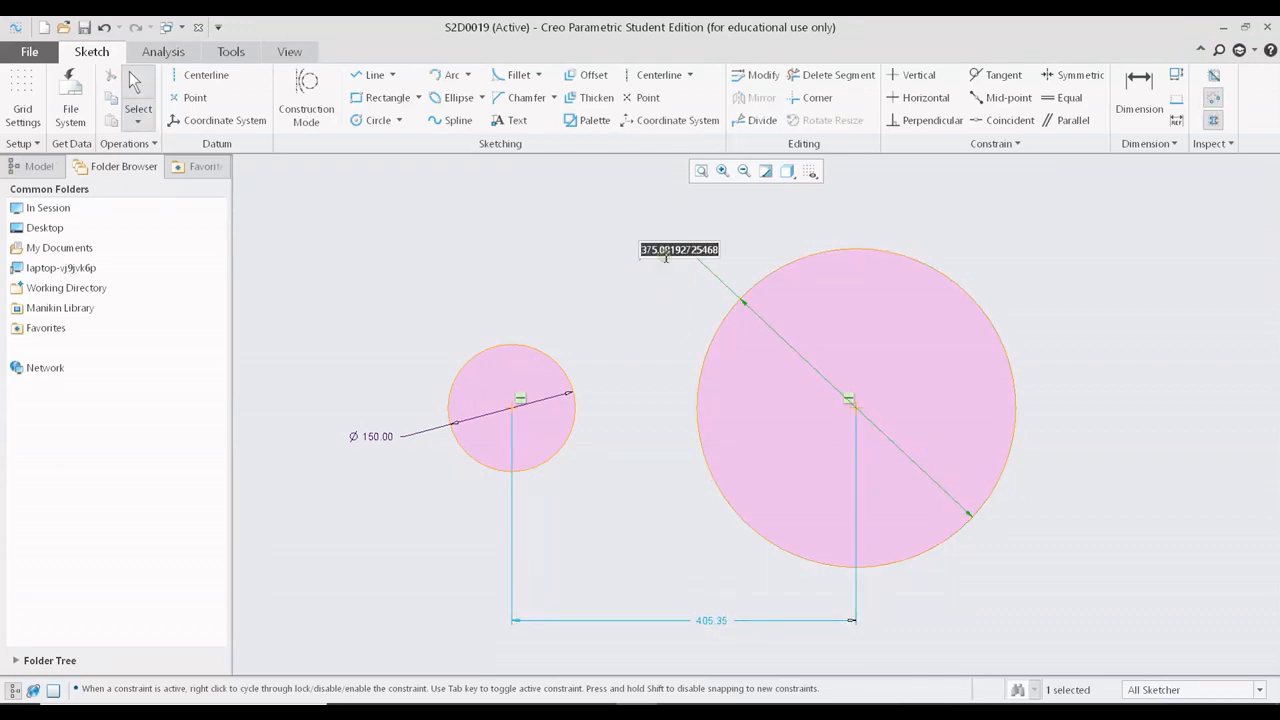
text(200)
key(Return)
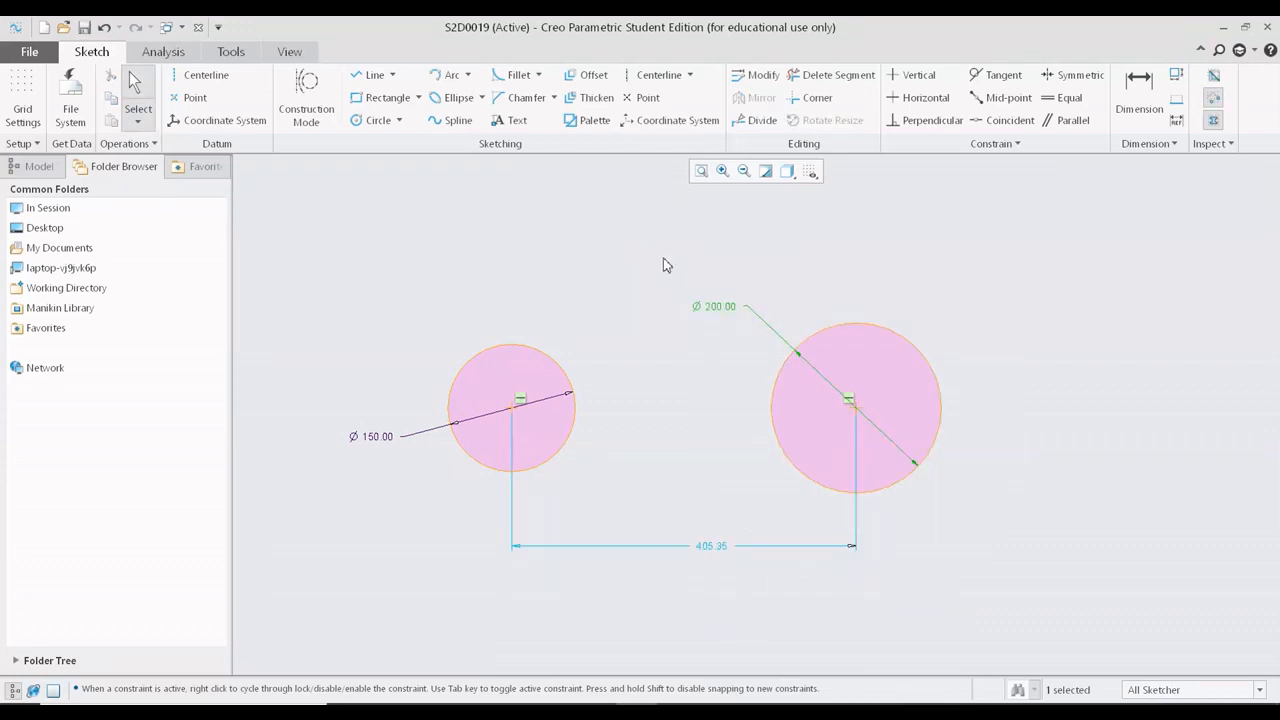
double_click(716, 548)
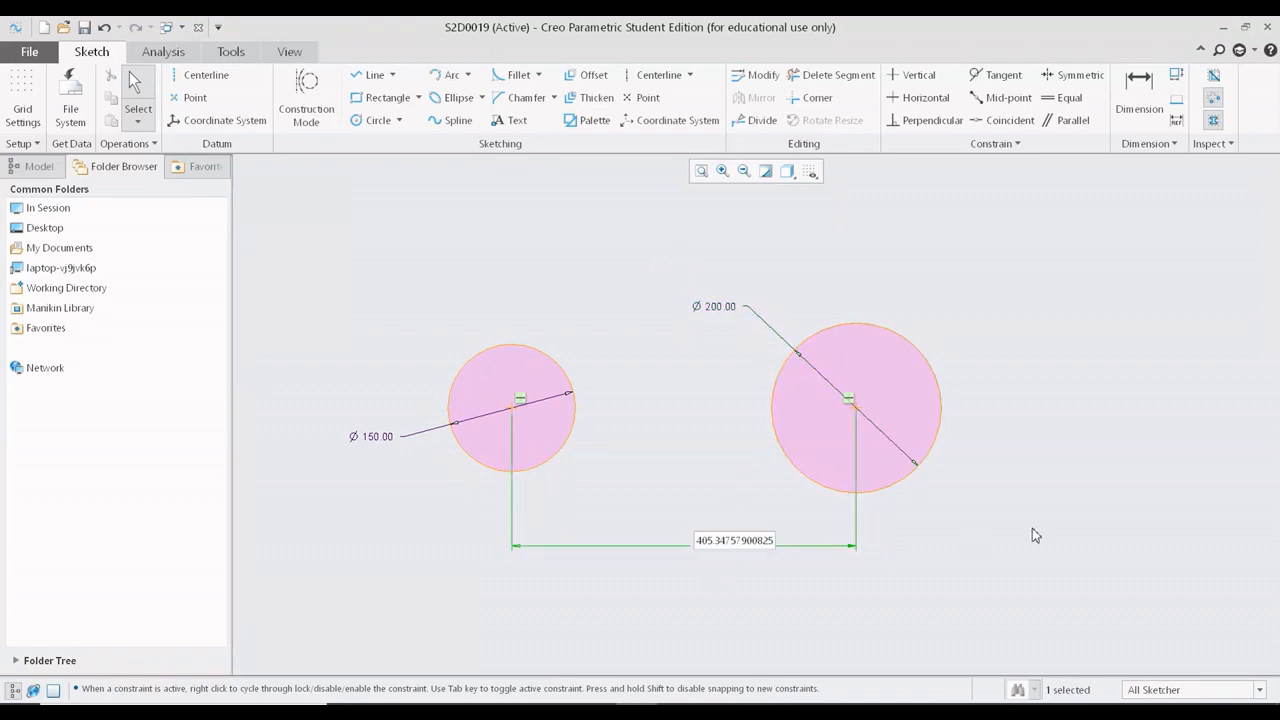
key(Return)
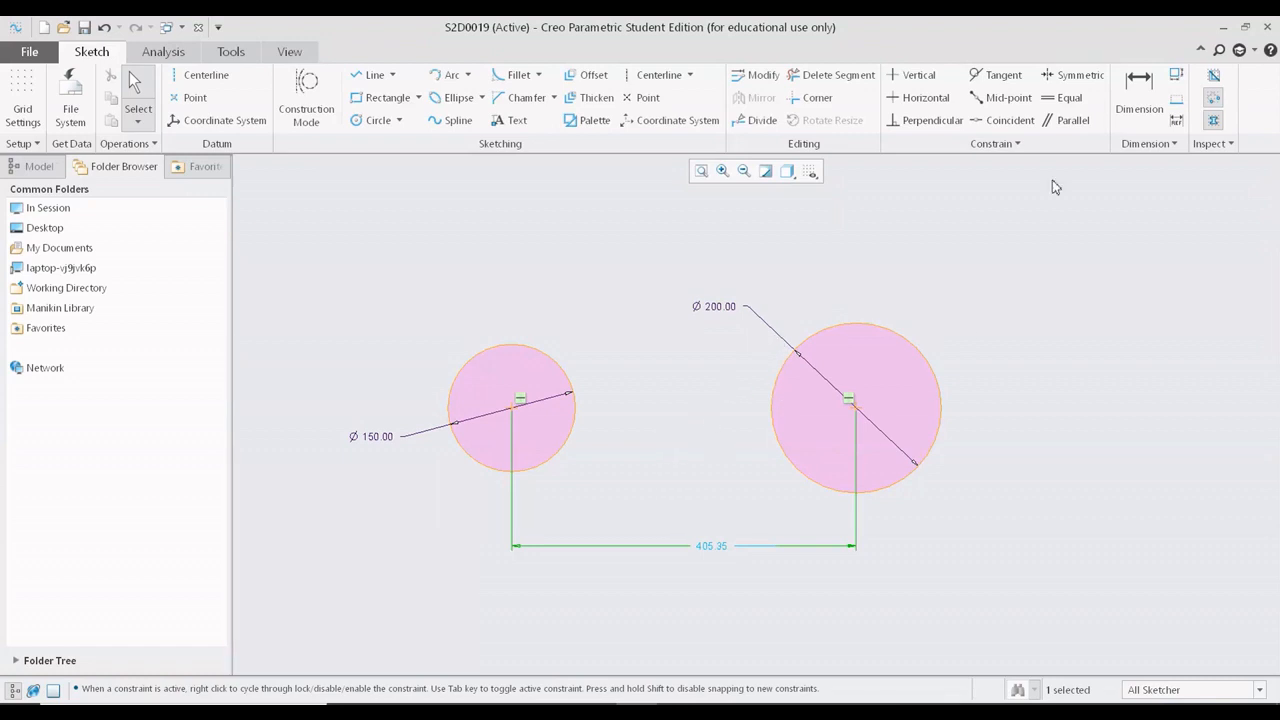
Apply a Tangent constraint between the 200 circle and the 150 circle
click(996, 75)
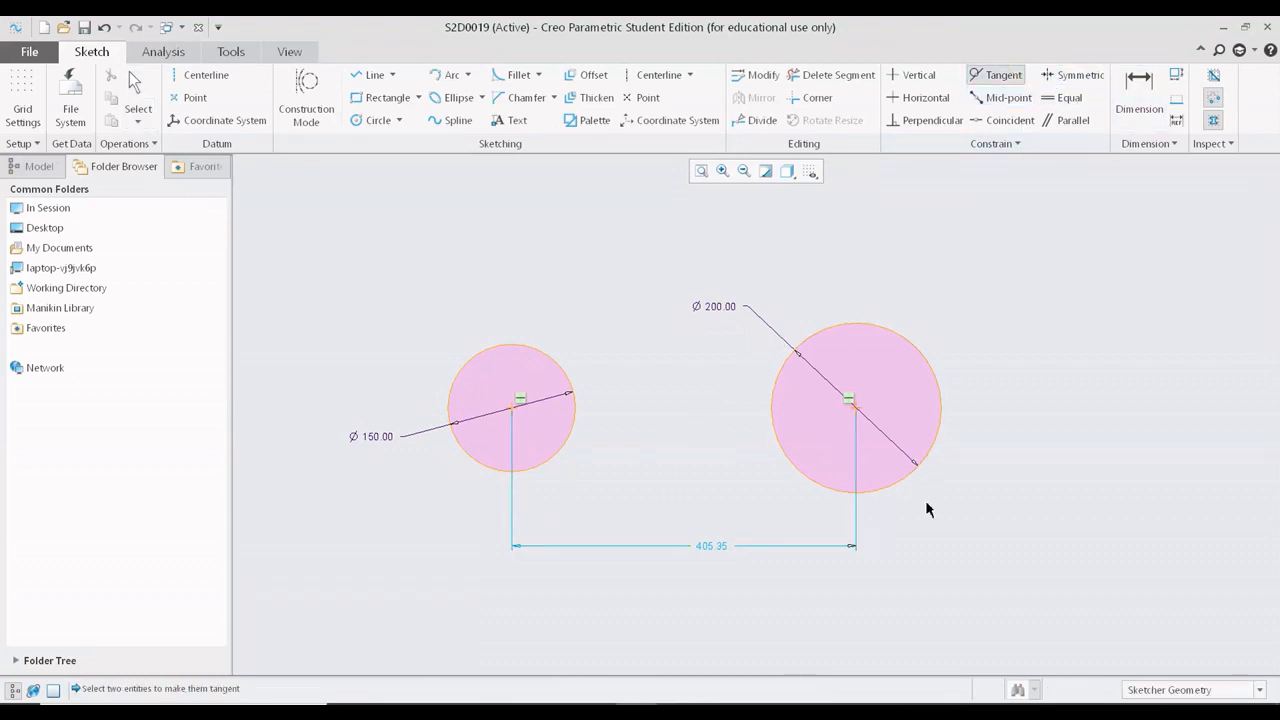
click(776, 413)
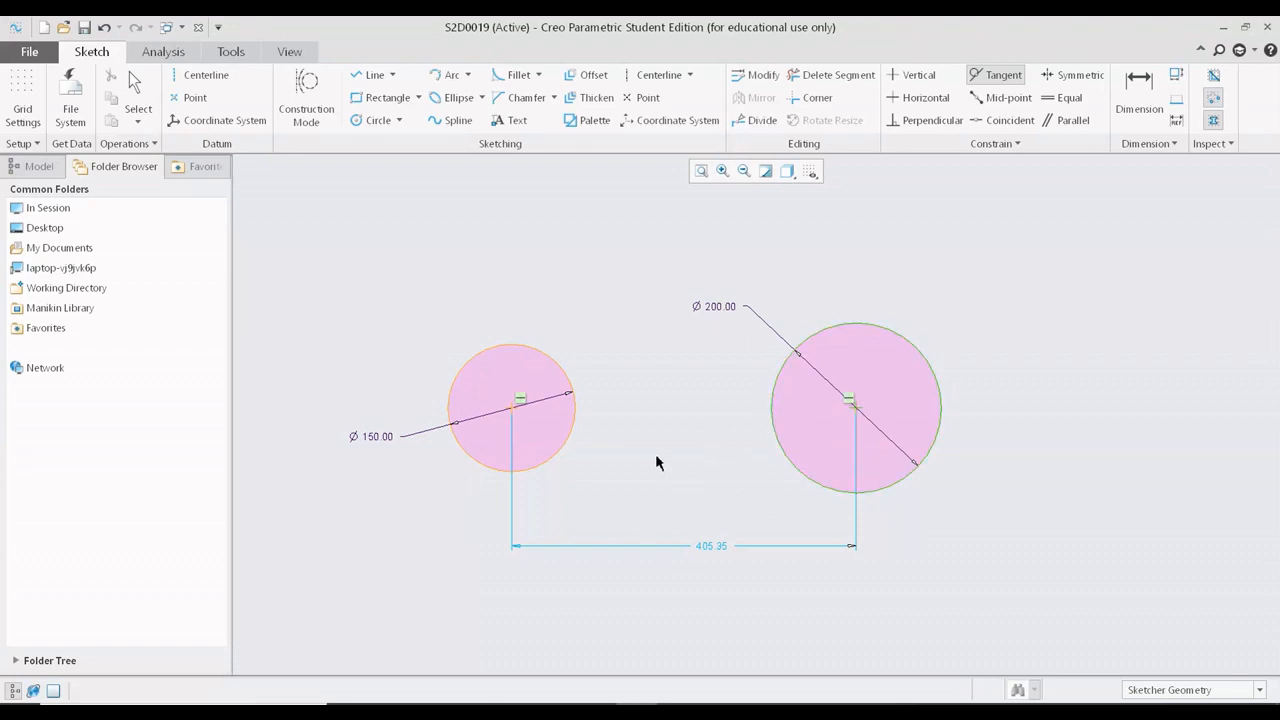
click(576, 410)
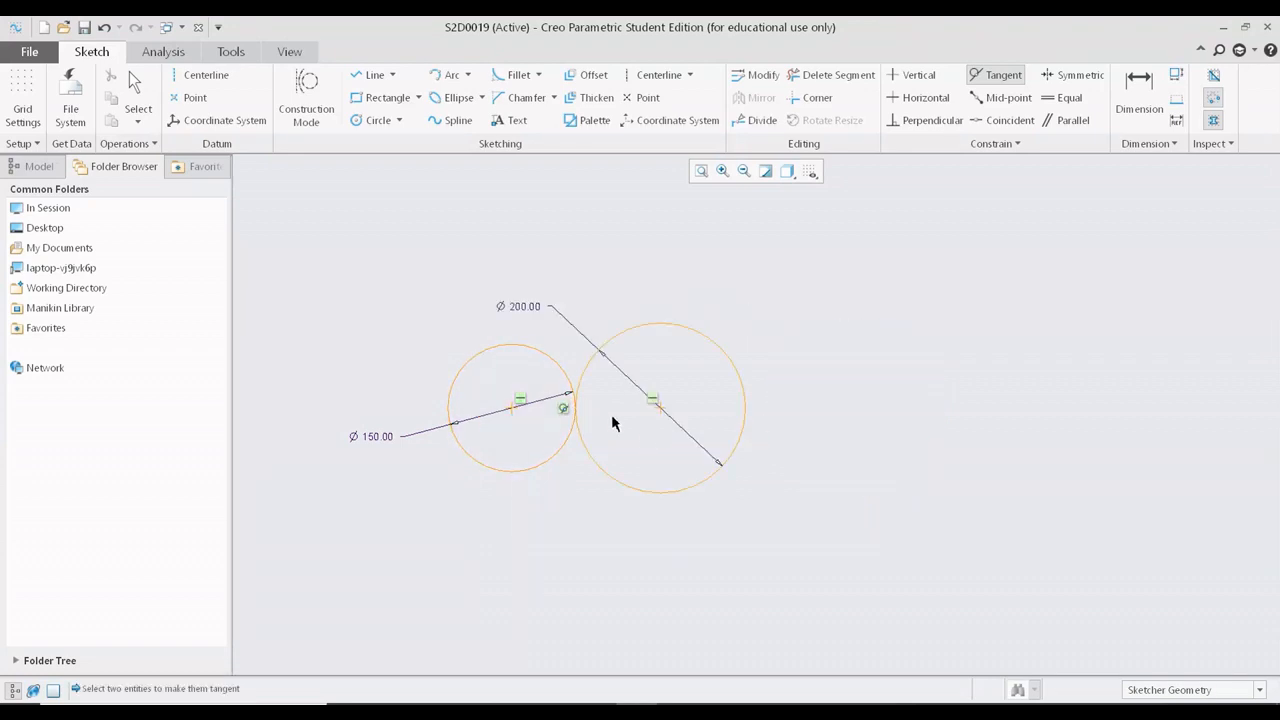
Examine the contact point and the tangency symbol between the two circles up close and from further out
scroll(537, 414, up, 5)
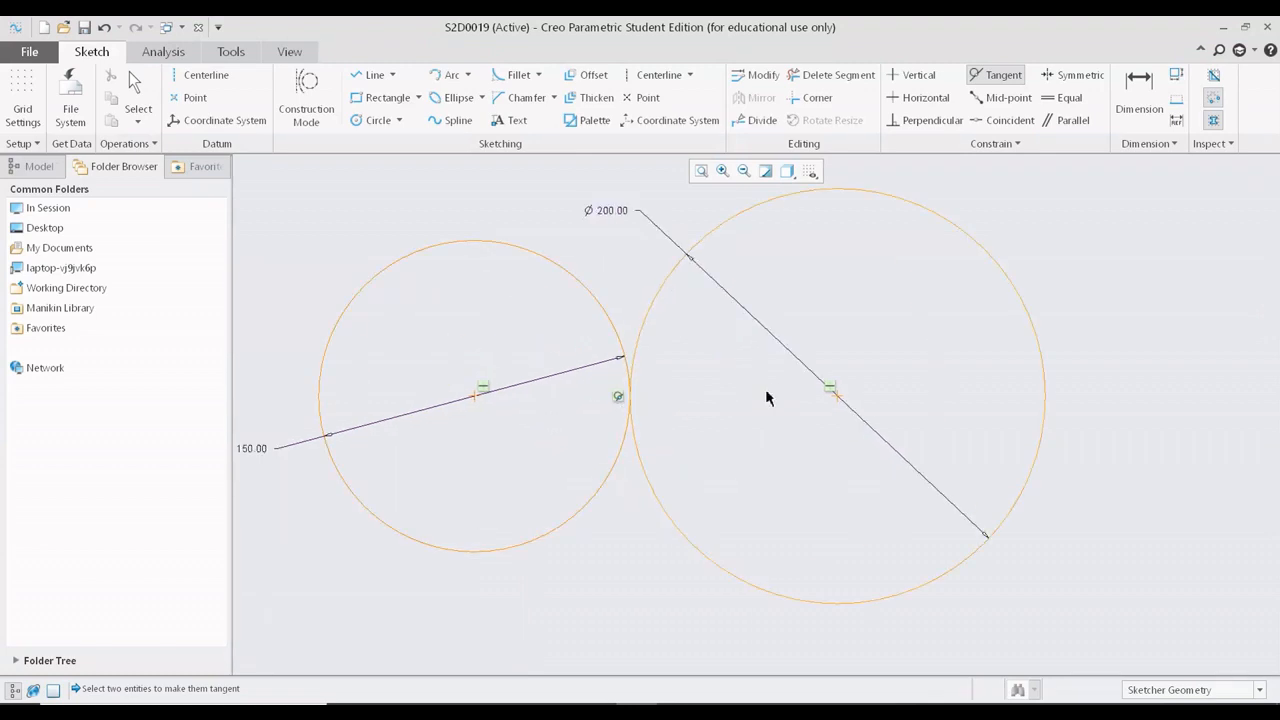
scroll(619, 423, up, 5)
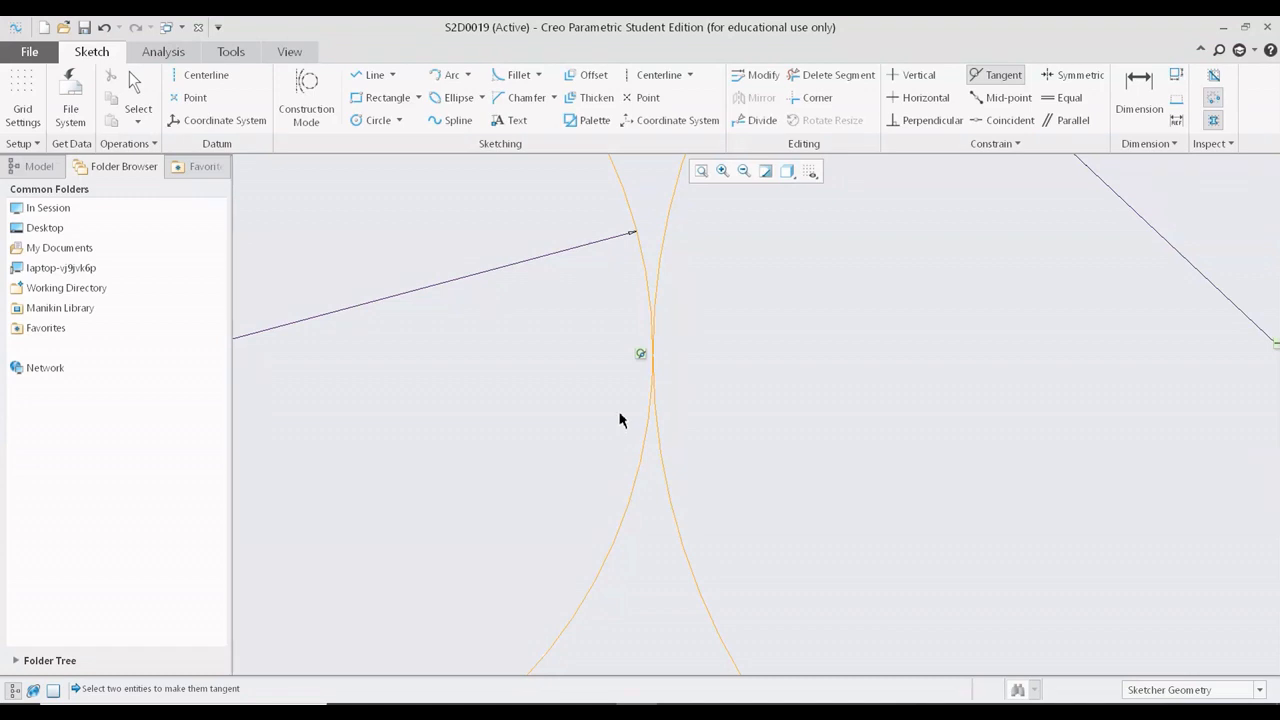
scroll(619, 421, down, 5)
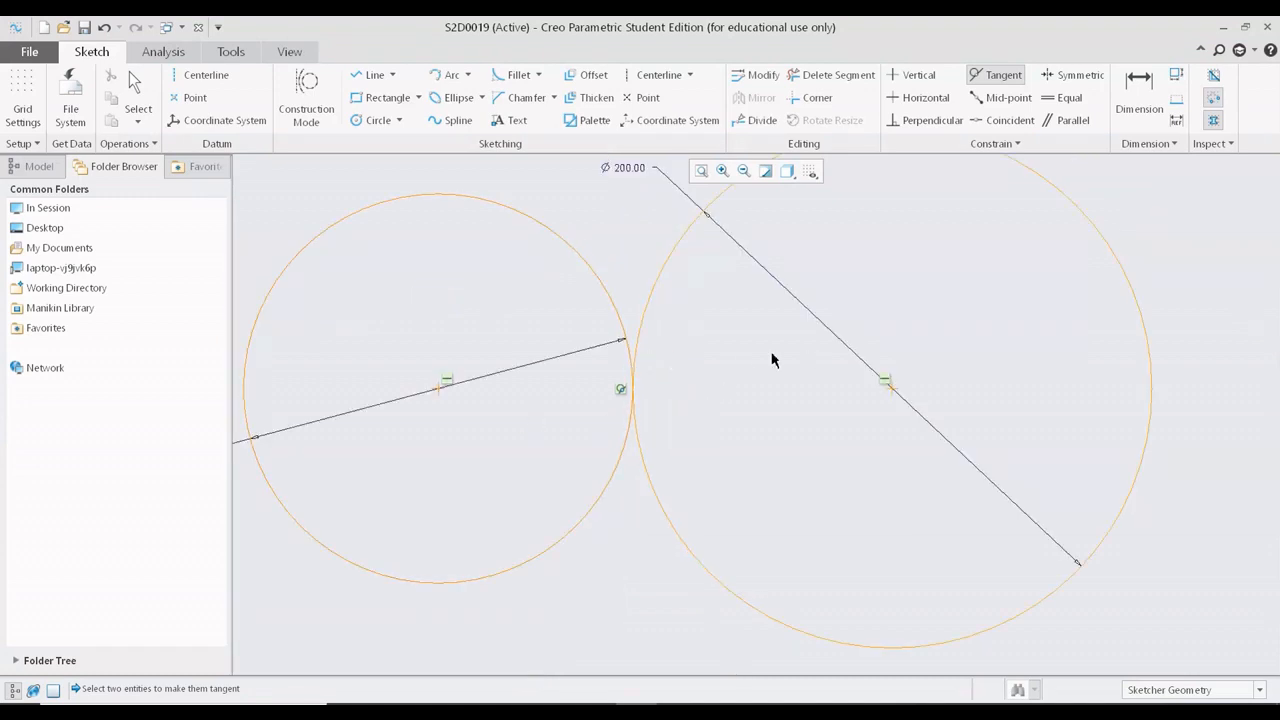
scroll(621, 386, up, 5)
middle_click(620, 391)
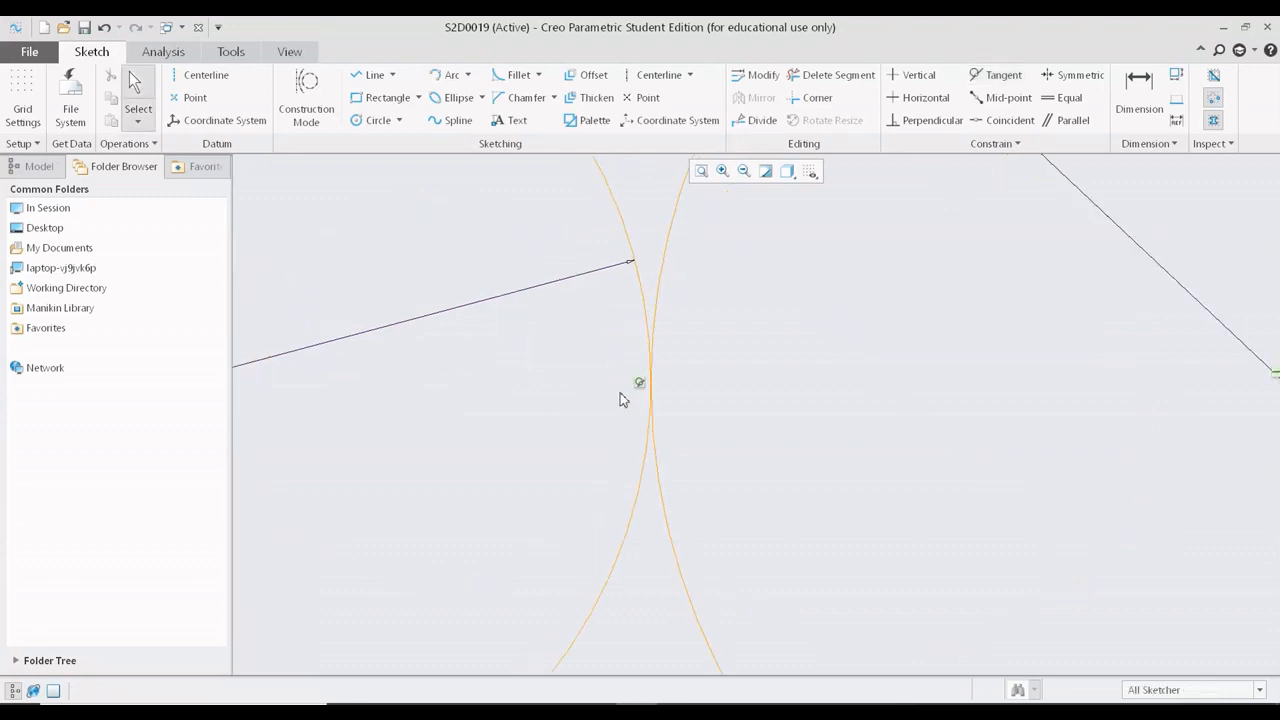
scroll(700, 402, down, 5)
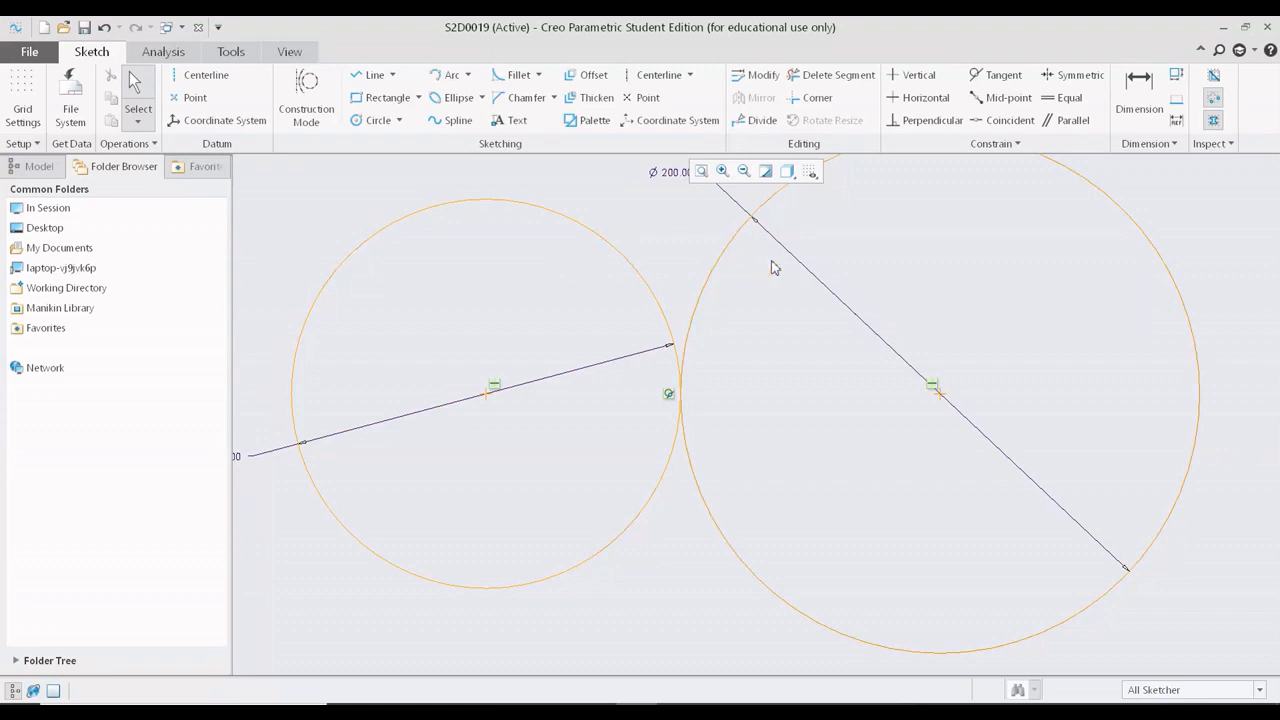
scroll(807, 312, down, 4)
scroll(806, 311, up, 8)
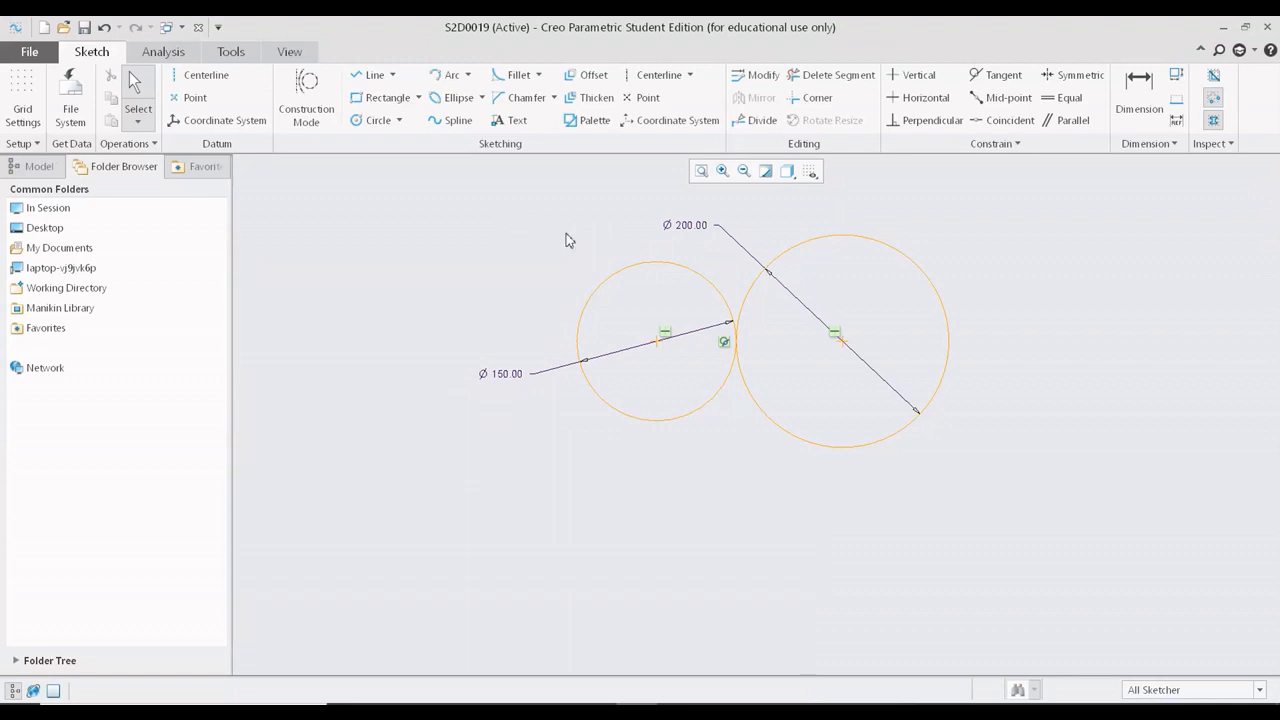
Select both tangent circles with their dimensions and constraints, and delete them to clear the sketch
drag(513, 211, 1048, 468)
key(Delete)
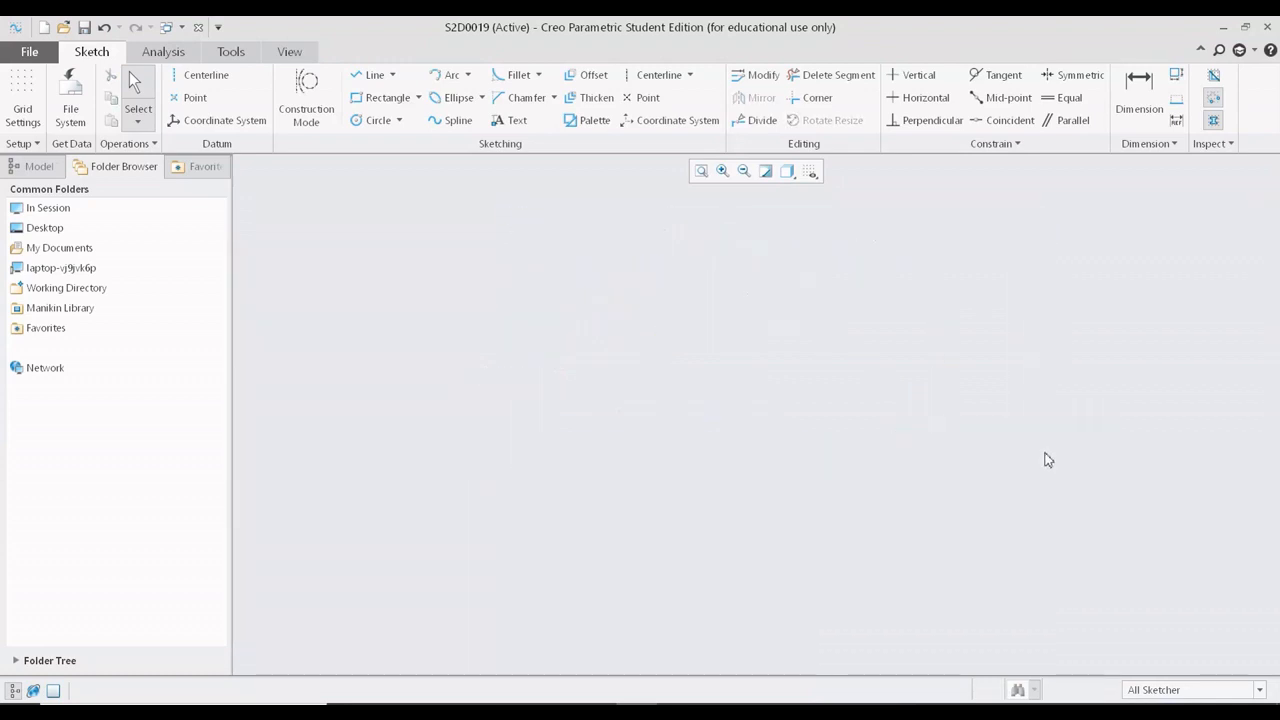
drag(868, 266, 836, 358)
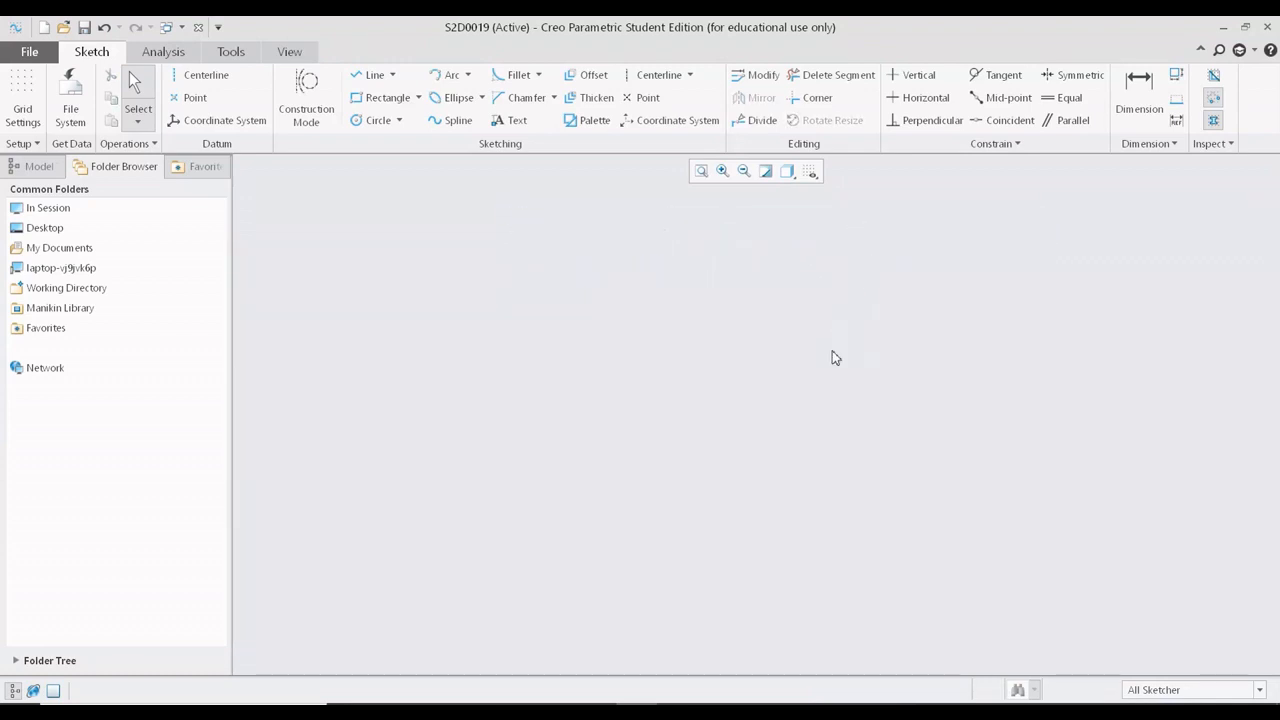